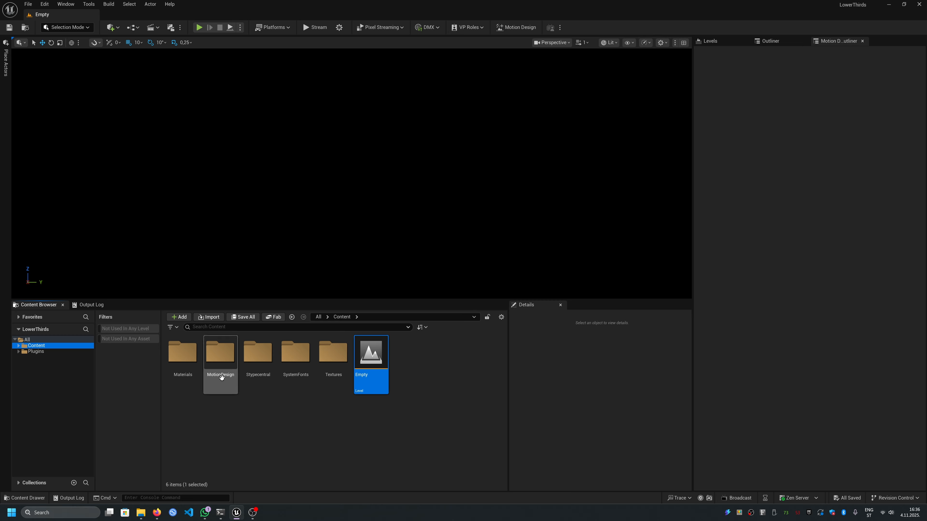
# Open the L3_NewsBasic level from the MotionDesign/Maps content folder.
pyautogui.doubleClick(223, 362)
pyautogui.doubleClick(183, 356)
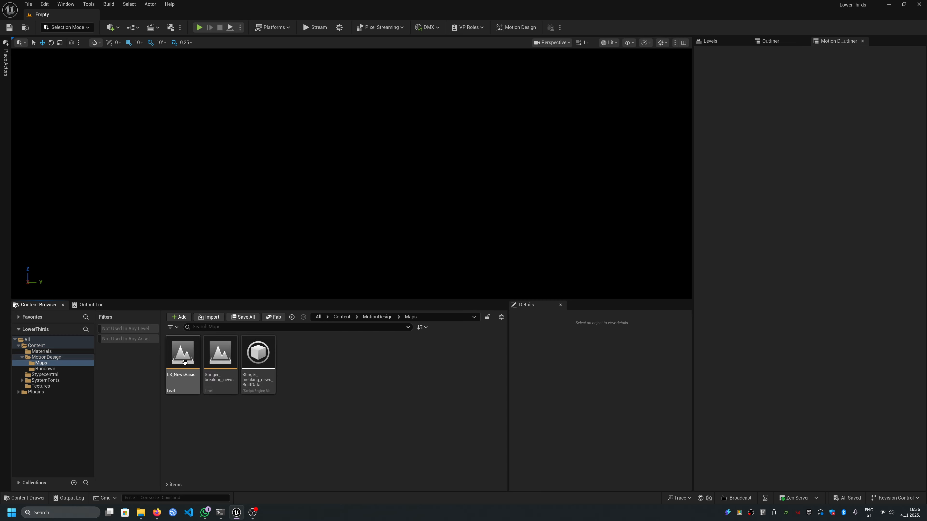
pyautogui.click(184, 378)
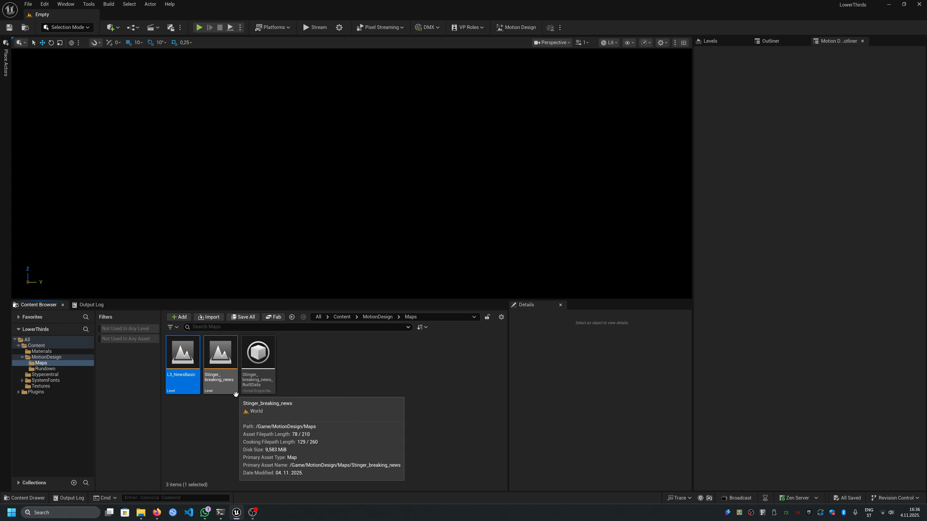
pyautogui.click(227, 387)
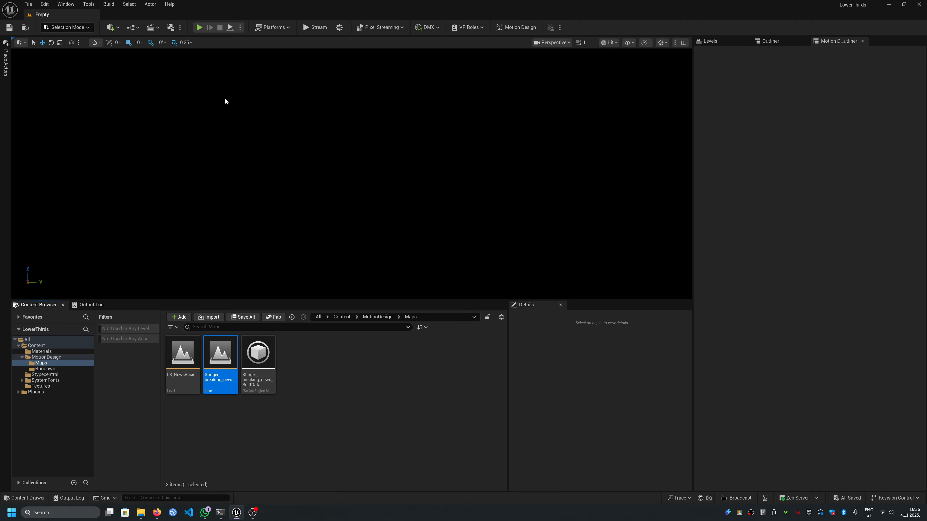
pyautogui.doubleClick(186, 366)
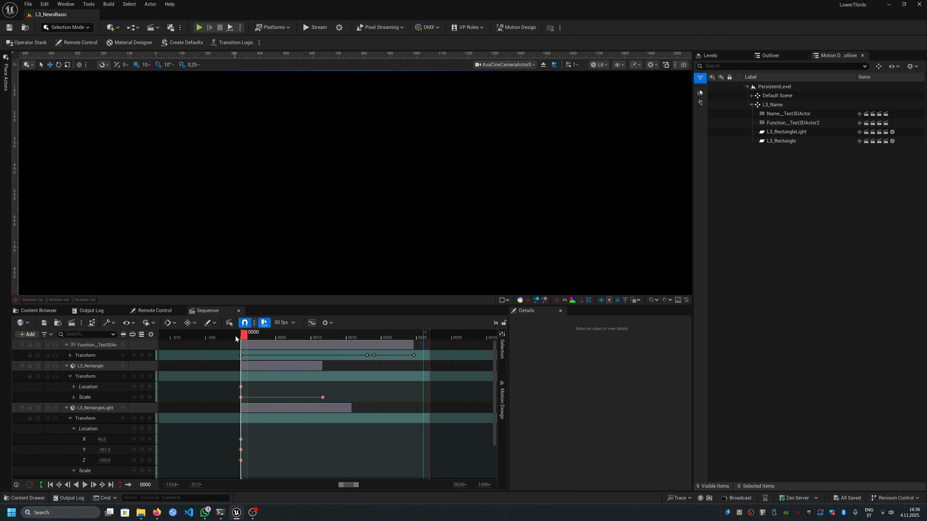
# Scrub through the lower third's In sequence, then play it from the start to review the entrance animation.
pyautogui.moveTo(244, 335); pyautogui.dragTo(420, 340)
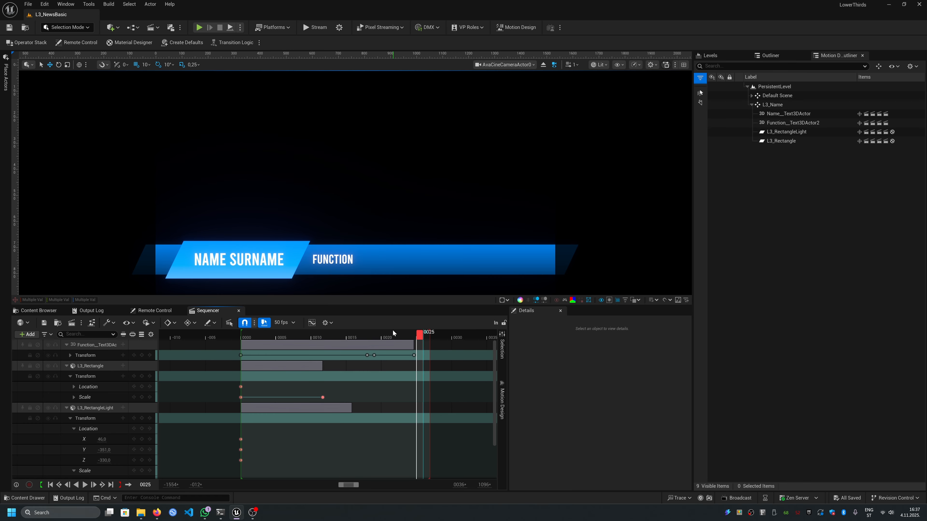
pyautogui.moveTo(419, 337)
pyautogui.mouseDown()
pyautogui.moveTo(244, 336)
pyautogui.moveTo(421, 336)
pyautogui.mouseUp()
pyautogui.click(239, 336)
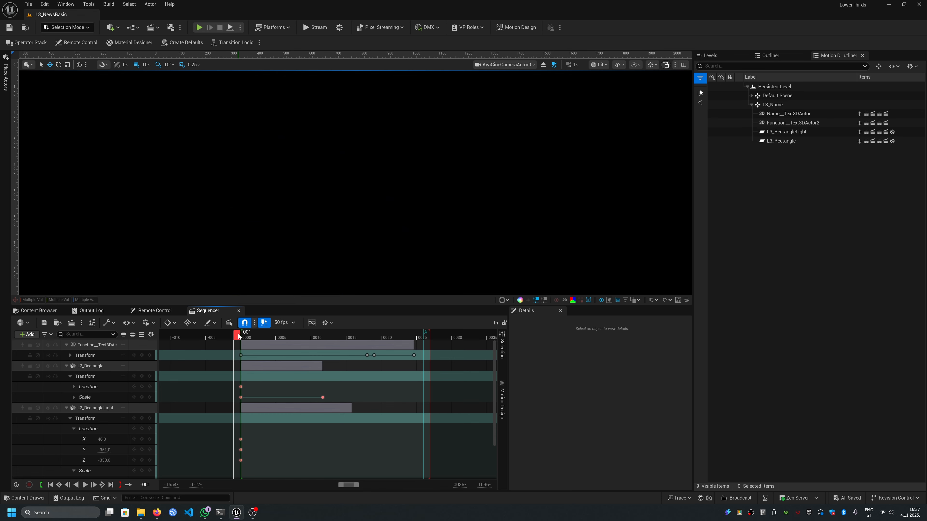
pyautogui.press('space')
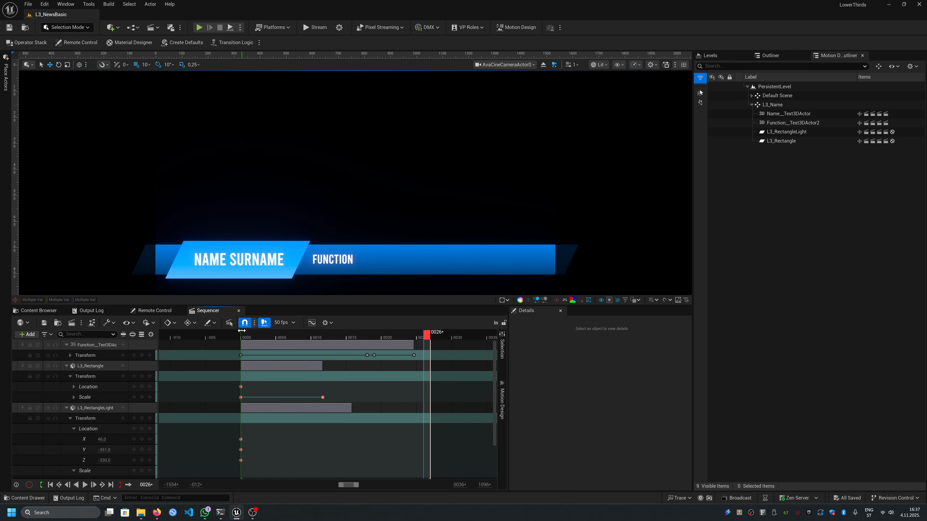
# Play the lower third's Out and Change sequences to review both animations.
pyautogui.click(502, 402)
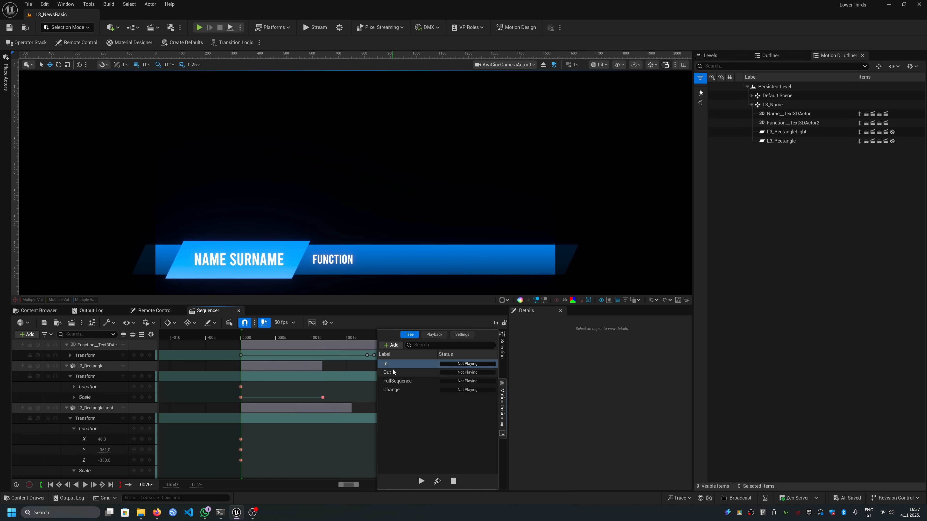
pyautogui.click(388, 372)
pyautogui.press('space')
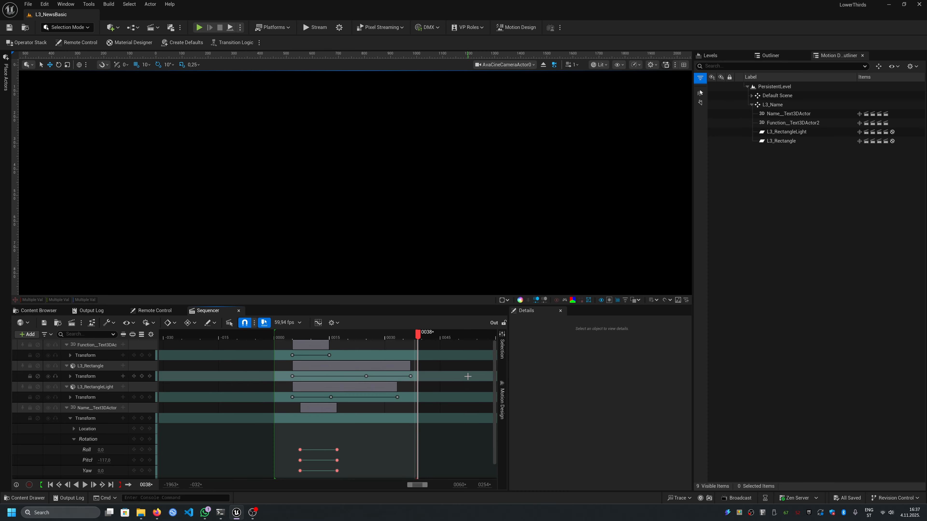
pyautogui.click(502, 402)
pyautogui.click(391, 390)
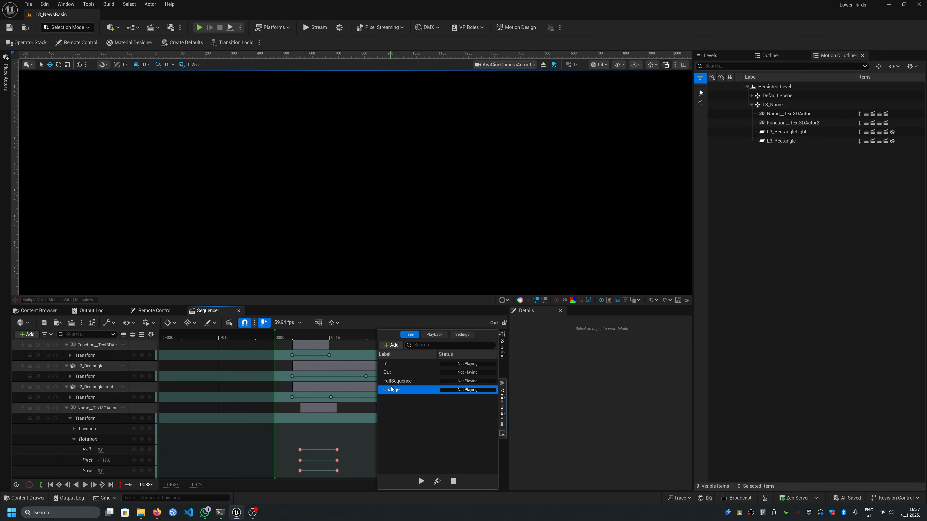
pyautogui.click(161, 336)
pyautogui.press('space')
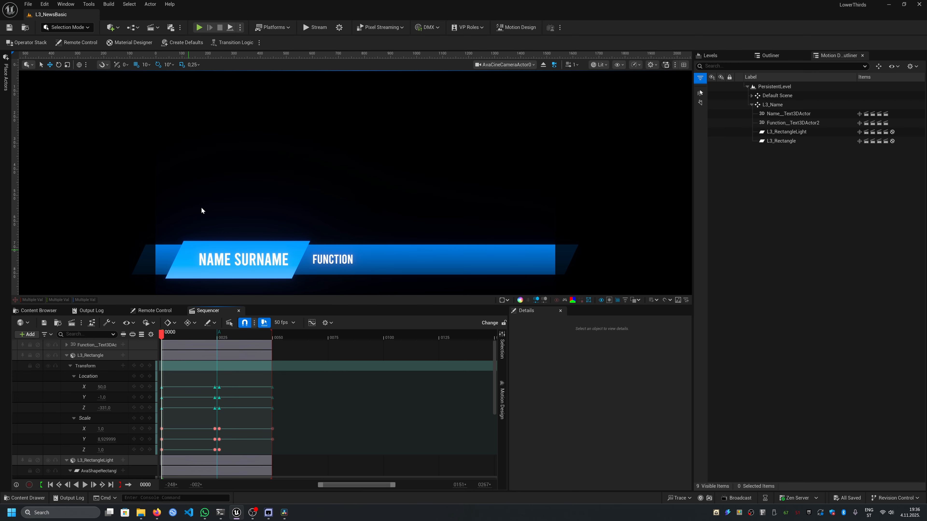
# Examine the lower third's transition logic tree and its Name and Function inputs in Remote Control.
pyautogui.click(243, 43)
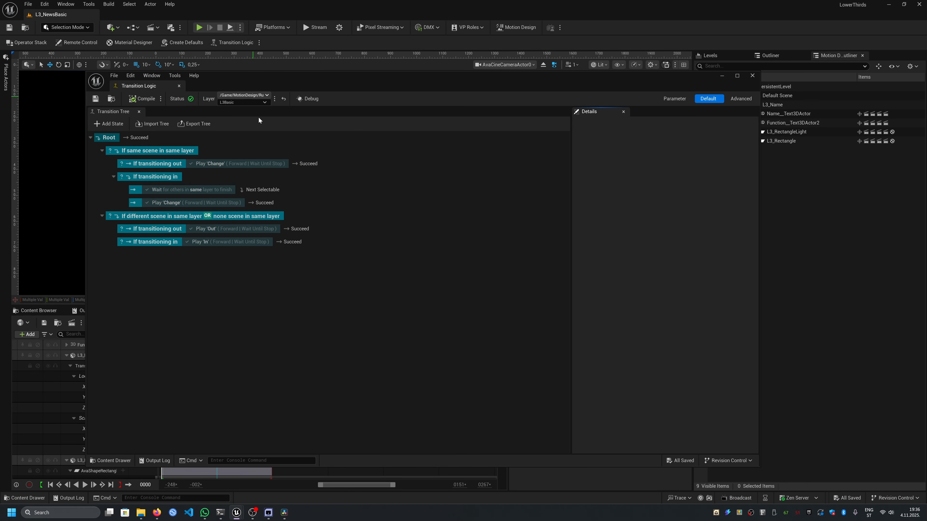
pyautogui.click(752, 76)
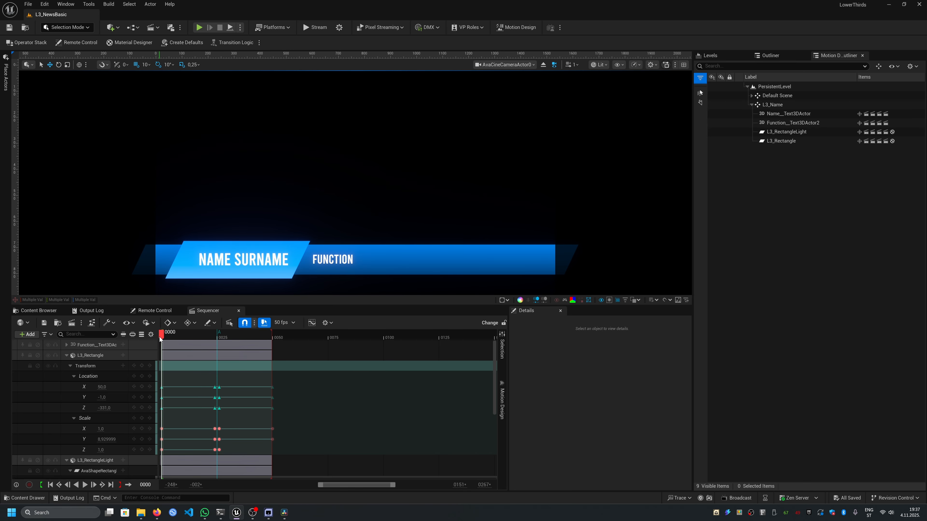
pyautogui.click(167, 310)
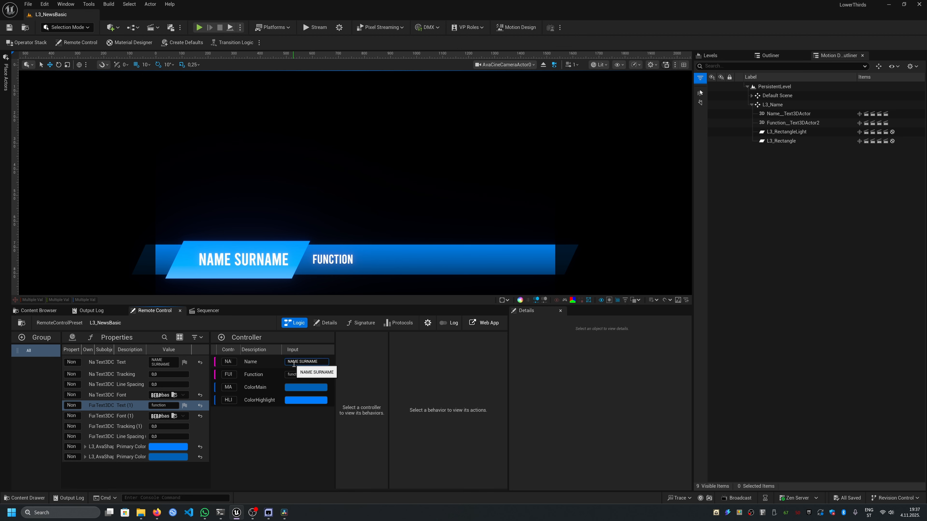
pyautogui.click(294, 374)
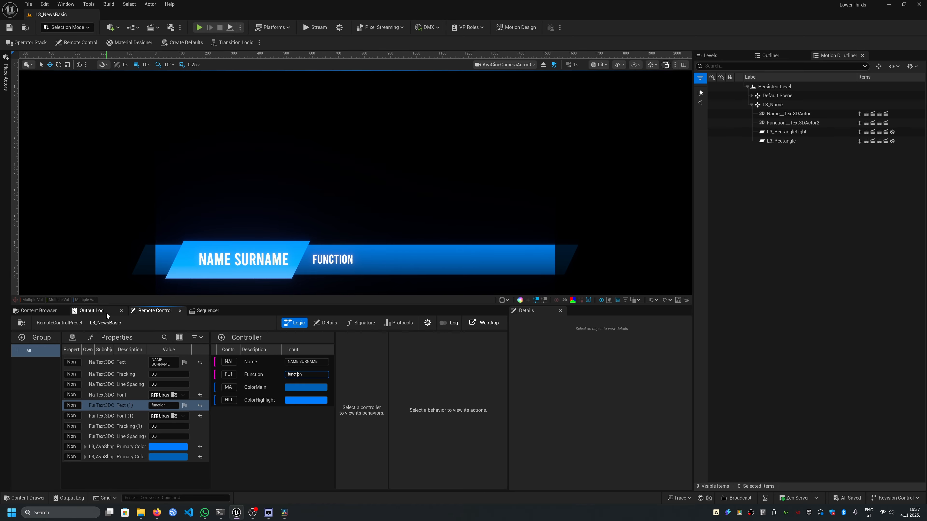
# Open the Stinger_breaking_news level and review its In animation and Remote Control title controllers.
pyautogui.click(46, 312)
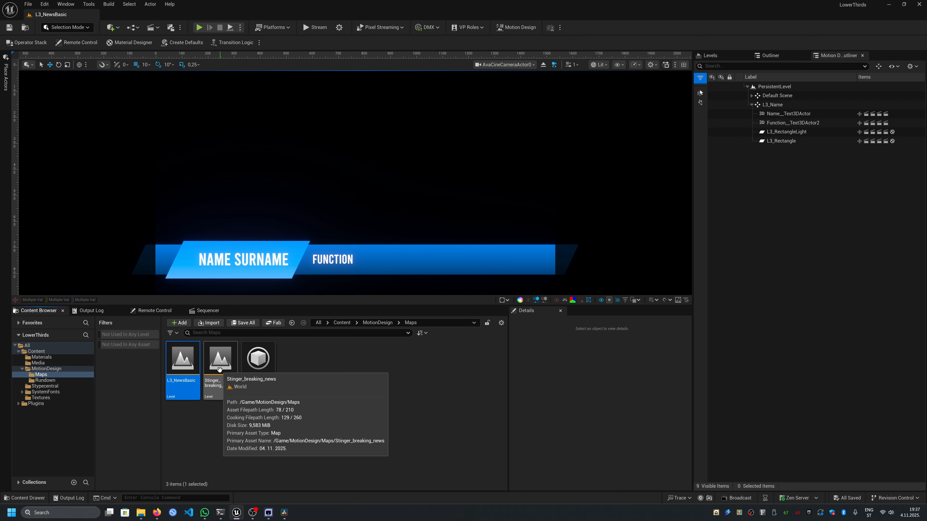
pyautogui.doubleClick(228, 365)
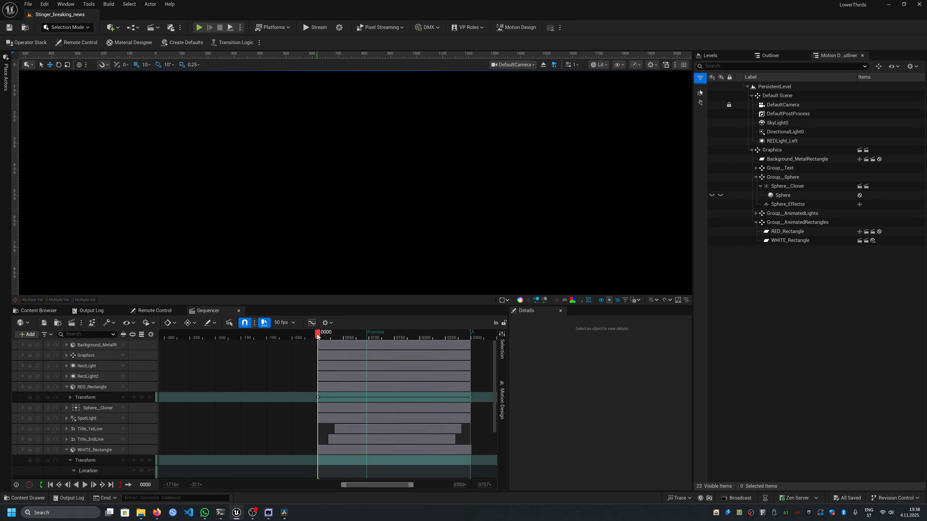
pyautogui.press('space')
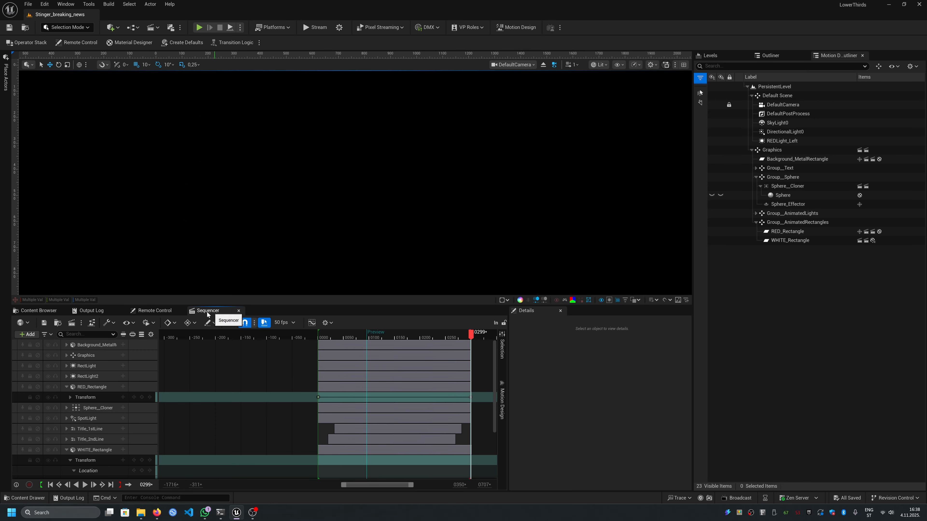
pyautogui.click(146, 311)
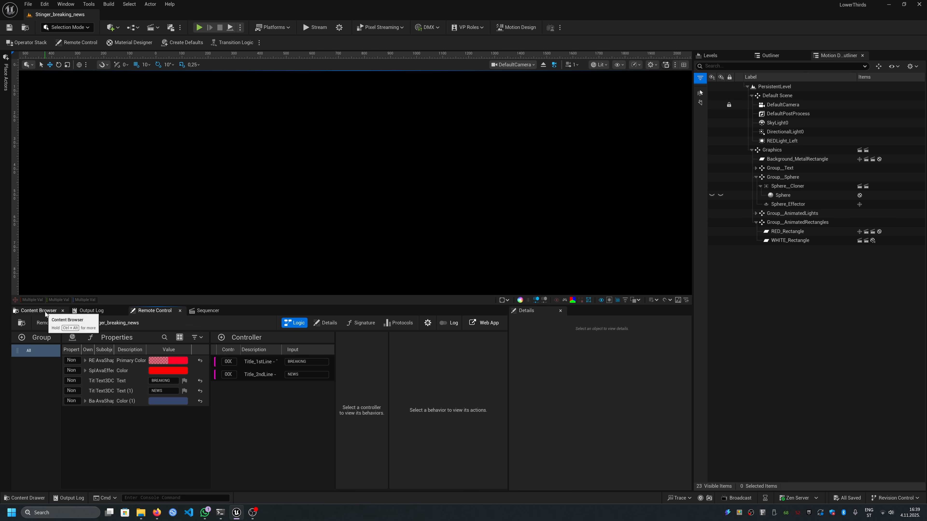
# Create a Motion Design Rundown with the default name in the Stypecentral folder and open it.
pyautogui.click(36, 310)
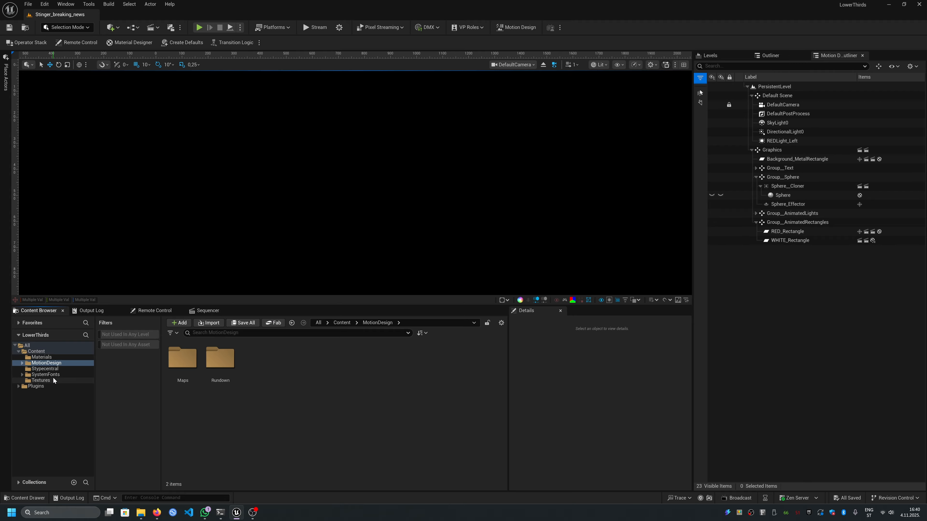
pyautogui.click(40, 369)
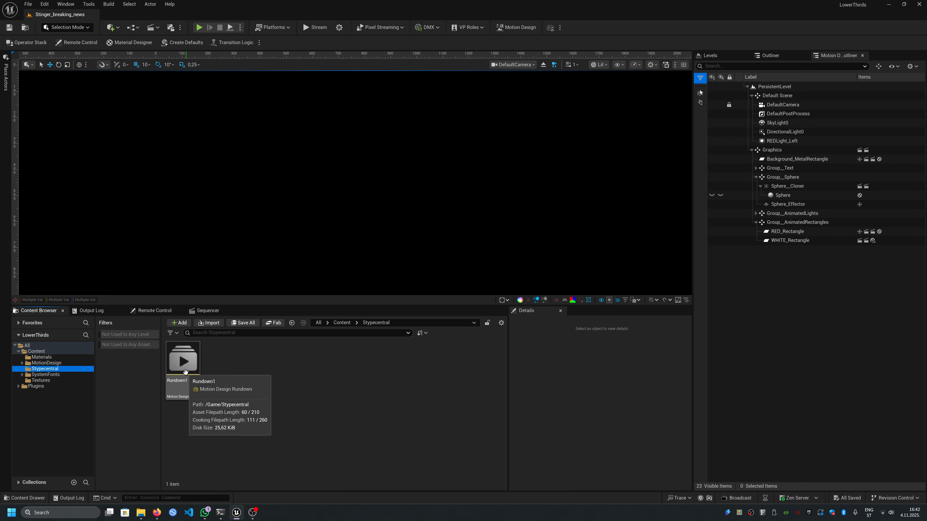
pyautogui.rightClick(216, 358)
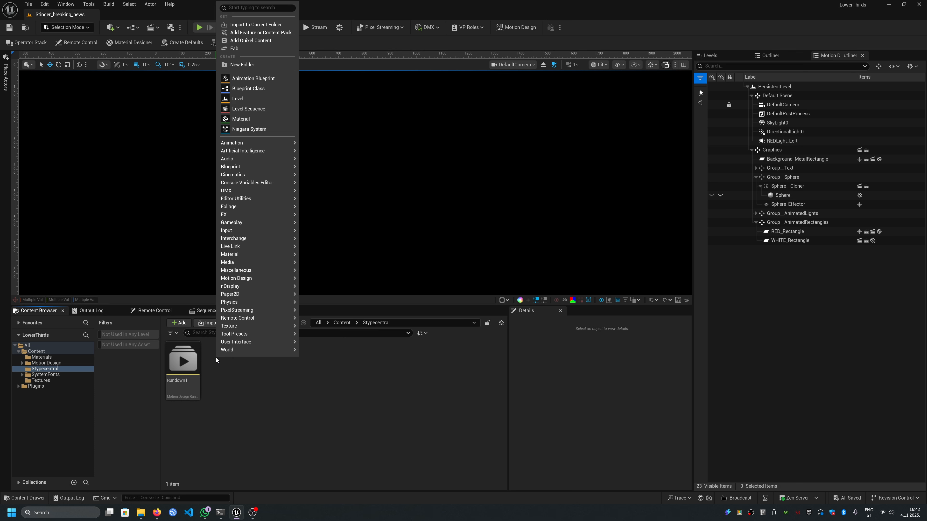
pyautogui.moveTo(256, 279)
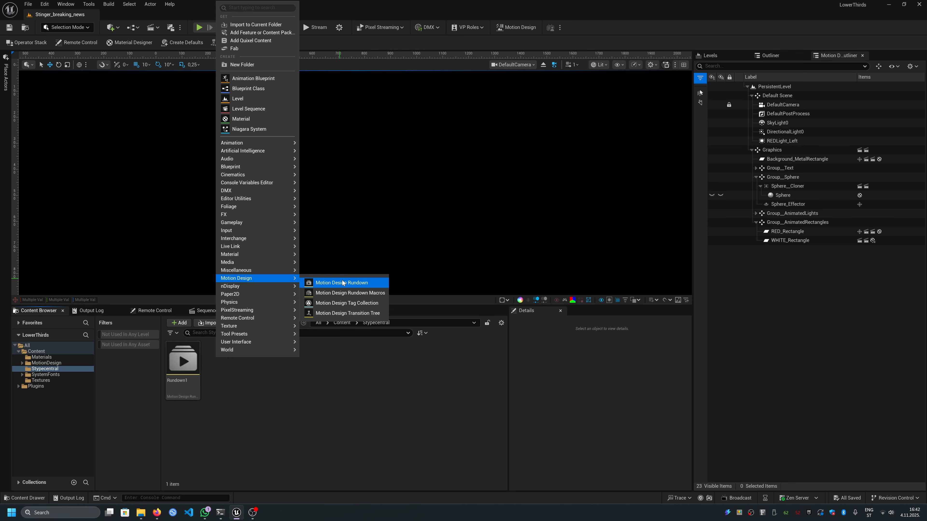
pyautogui.click(348, 285)
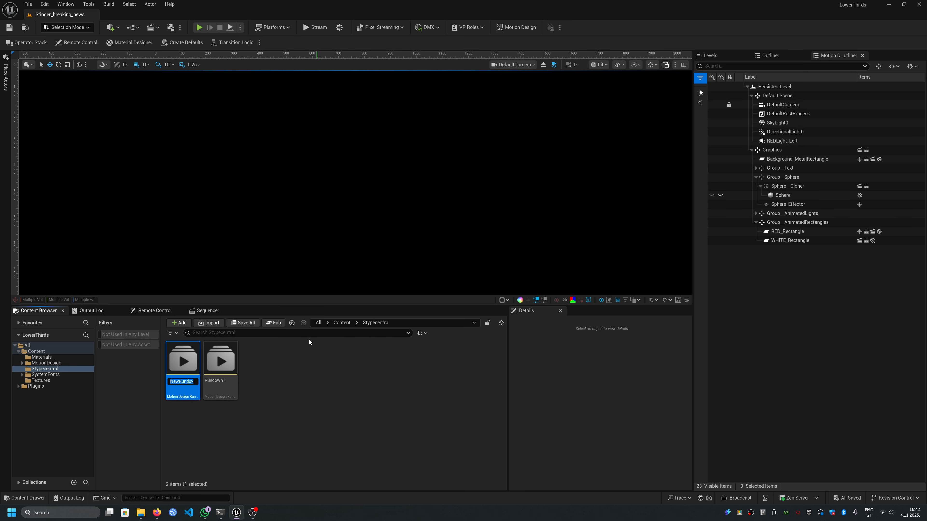
pyautogui.press('Return')
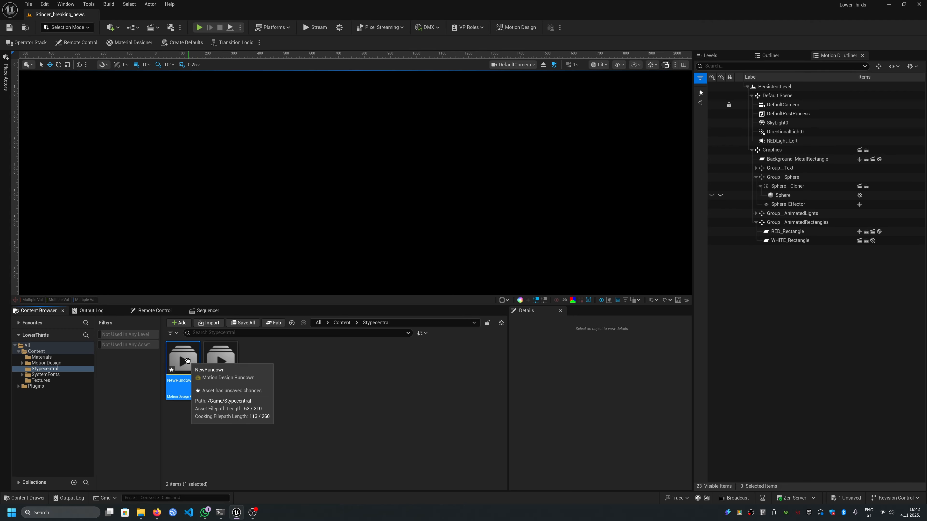
pyautogui.doubleClick(182, 365)
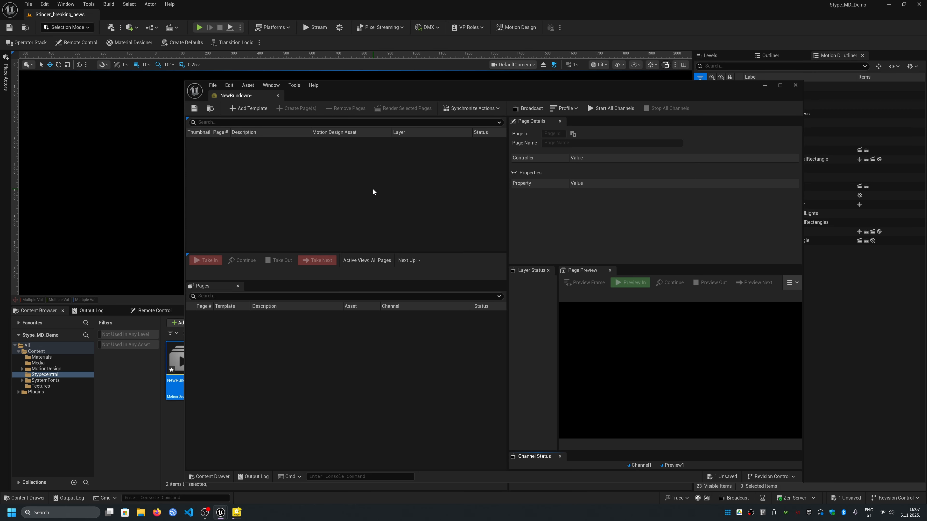
# Add two templates to the rundown and assign them the L3_NewsBasic and Stinger_breaking_news assets.
pyautogui.click(248, 109)
pyautogui.click(247, 109)
pyautogui.click(351, 150)
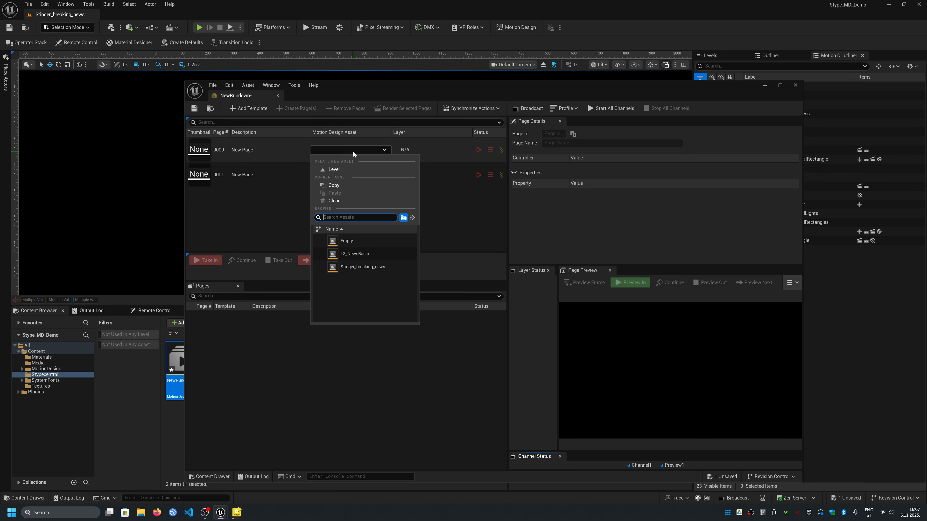
pyautogui.click(354, 254)
pyautogui.click(349, 175)
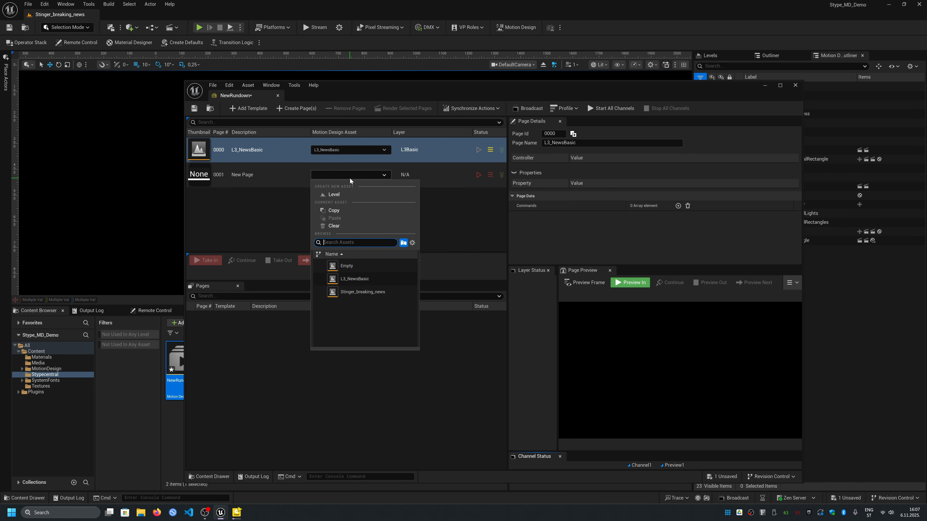
pyautogui.click(363, 292)
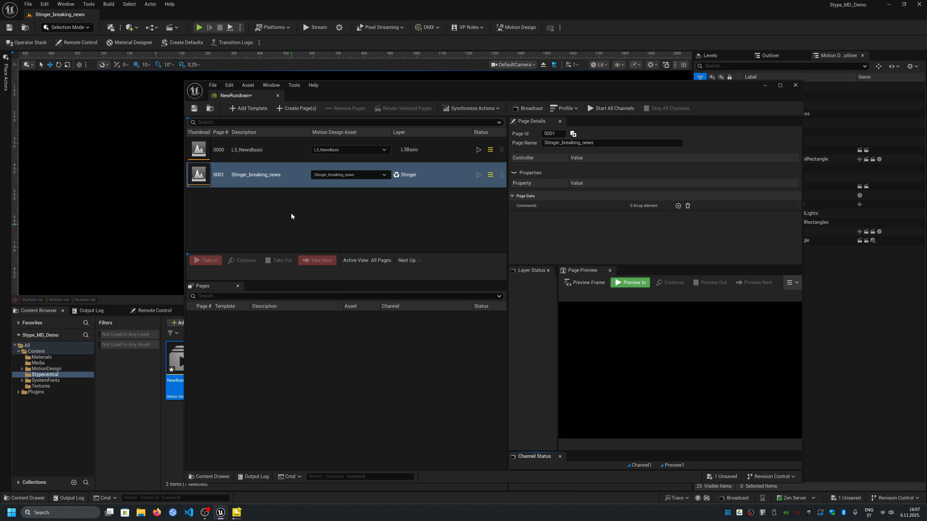
# Create a page from the L3_NewsBasic template and set its name to NAME1 and its function to FUNCTION1.
pyautogui.moveTo(281, 150); pyautogui.dragTo(280, 217)
pyautogui.moveTo(280, 340); pyautogui.dragTo(280, 340)
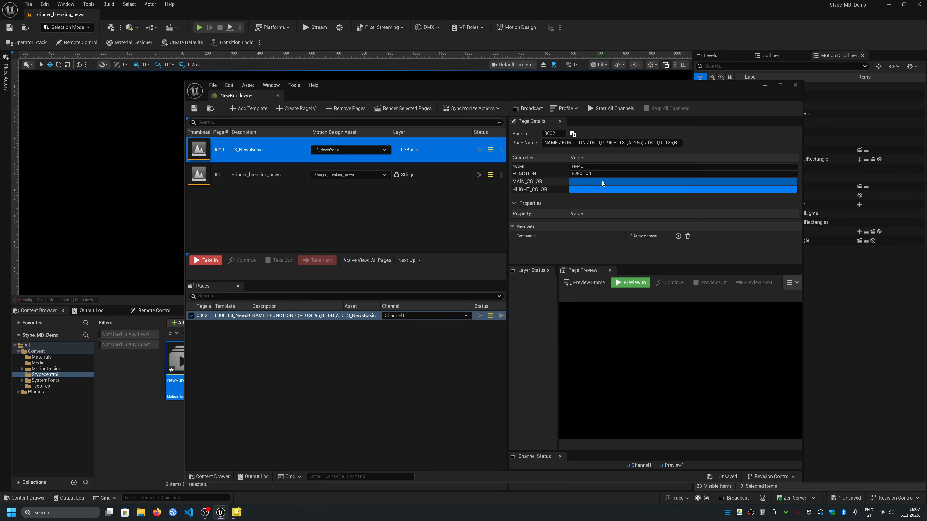
pyautogui.click(600, 167)
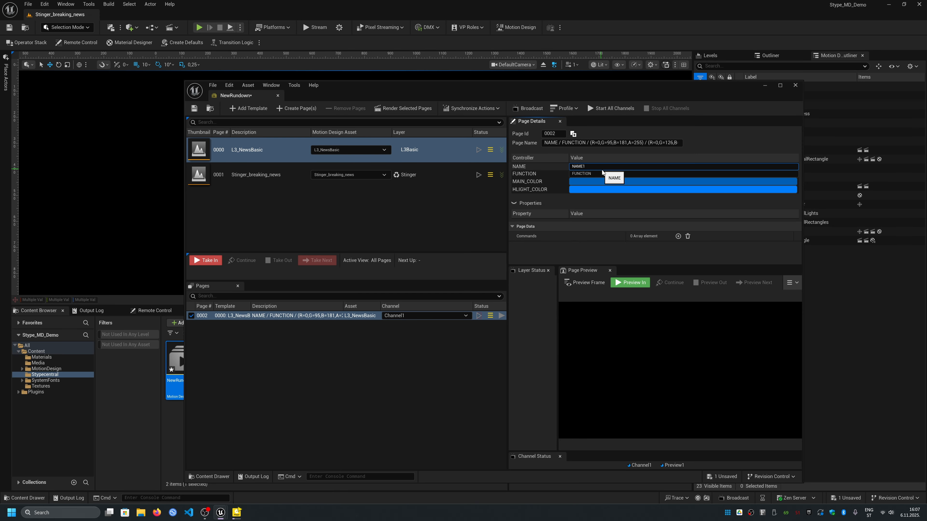
pyautogui.write('1')
pyautogui.click(603, 172)
pyautogui.write('1')
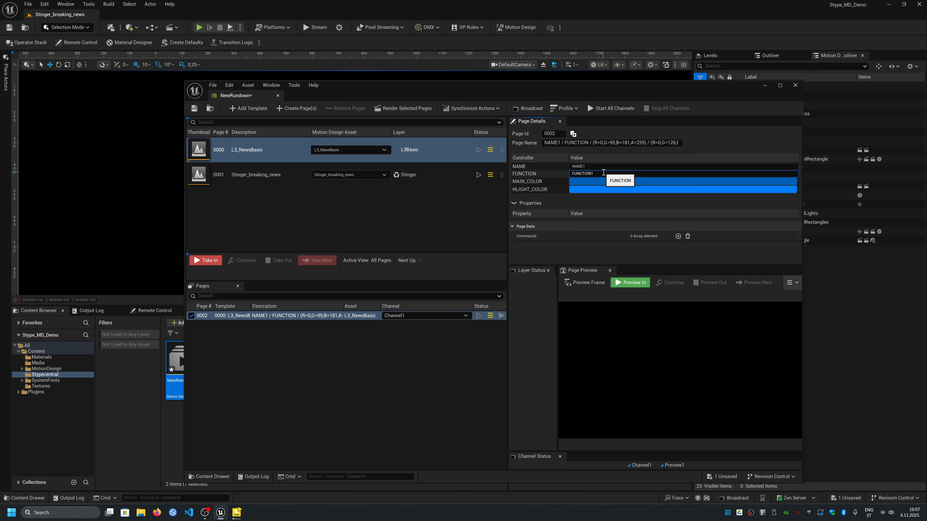
pyautogui.click(568, 207)
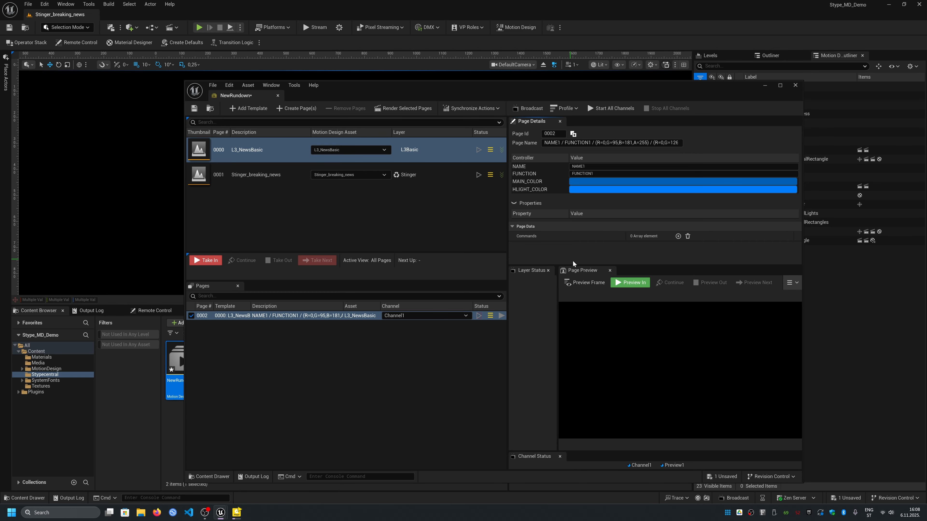
# Preview the lower third page's entrance and exit in the page preview.
pyautogui.click(630, 283)
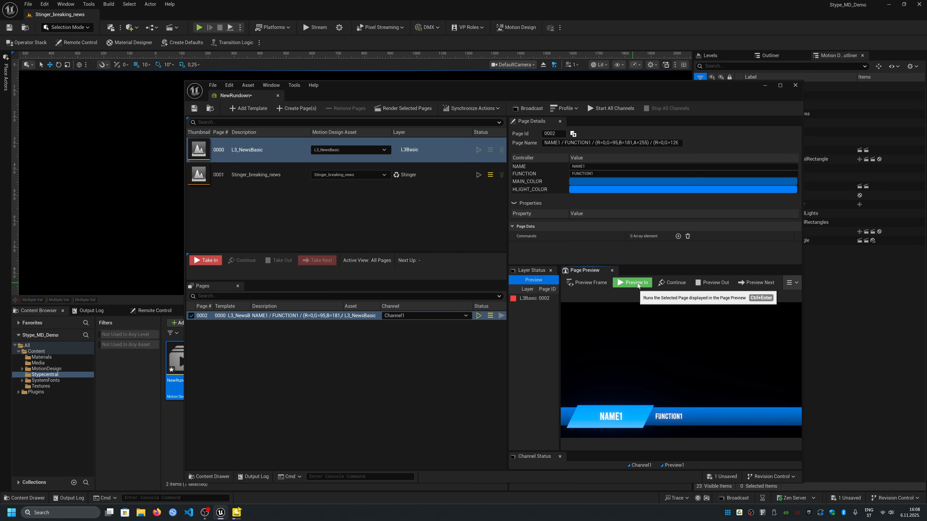
pyautogui.click(714, 282)
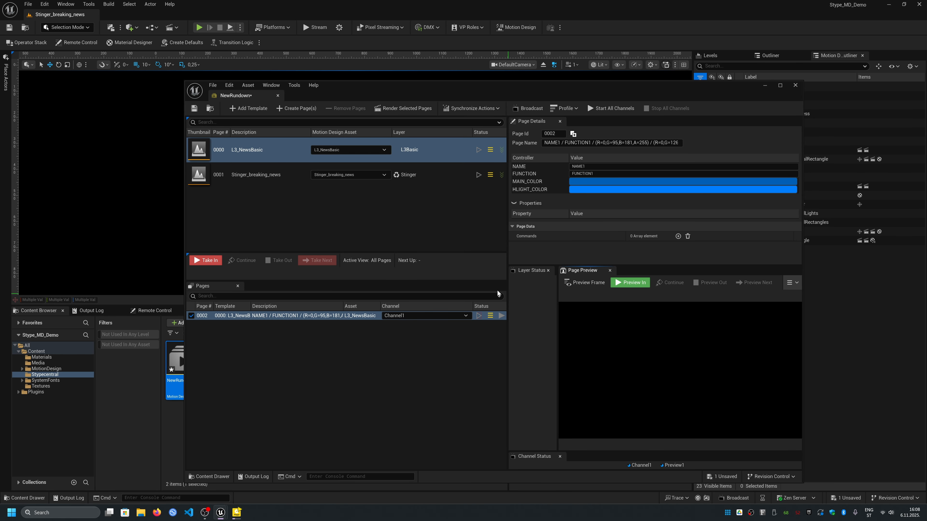
# Add two more pages from the L3_NewsBasic template and set page 0003's name to NAME3 and function to FUNCTION3.
pyautogui.moveTo(283, 149); pyautogui.dragTo(296, 357)
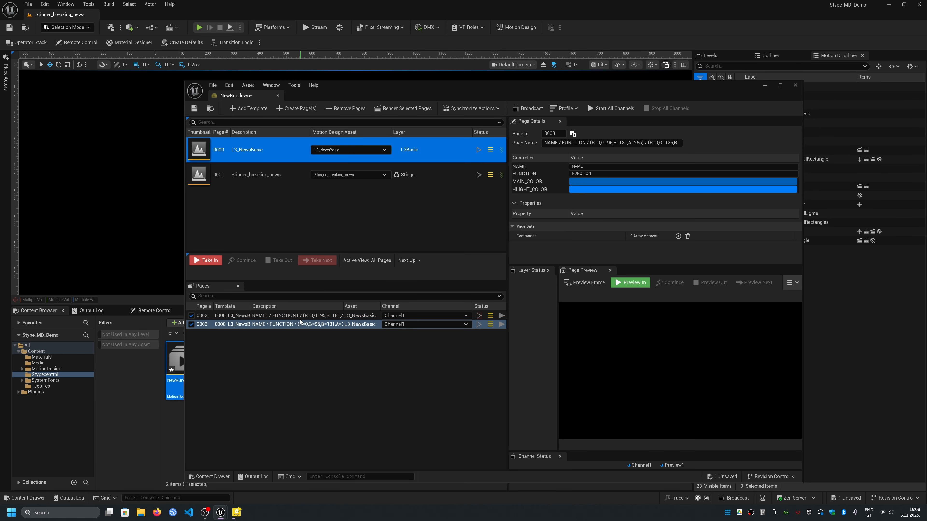
pyautogui.moveTo(280, 154); pyautogui.dragTo(298, 365)
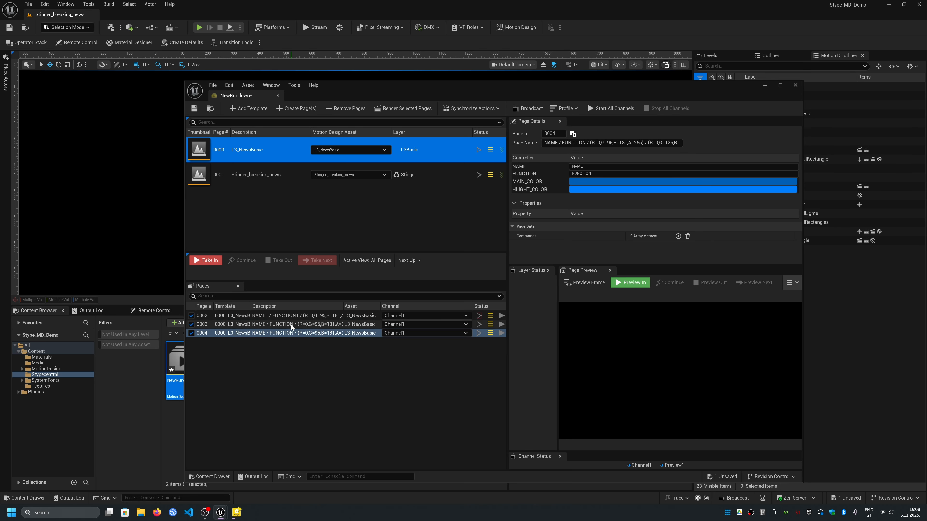
pyautogui.click(292, 325)
pyautogui.click(597, 167)
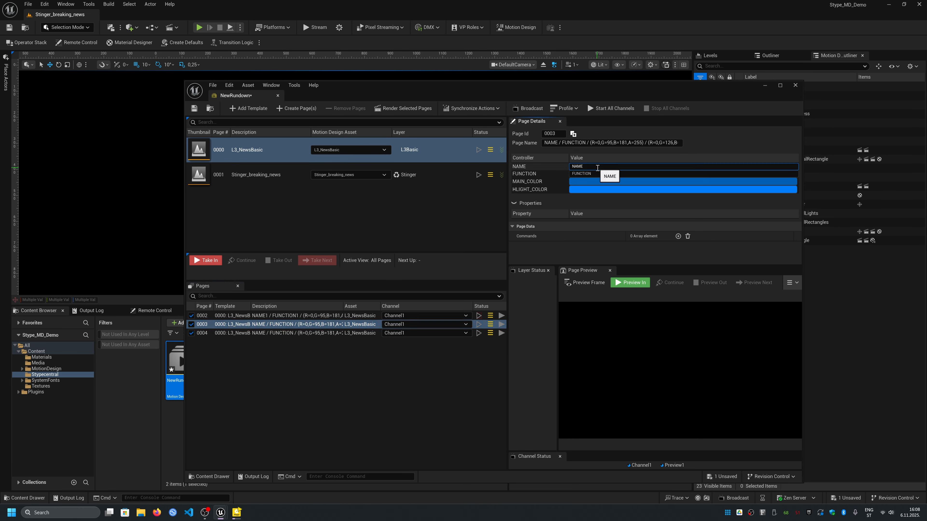
pyautogui.write('3')
pyautogui.press('Tab')
pyautogui.write('3')
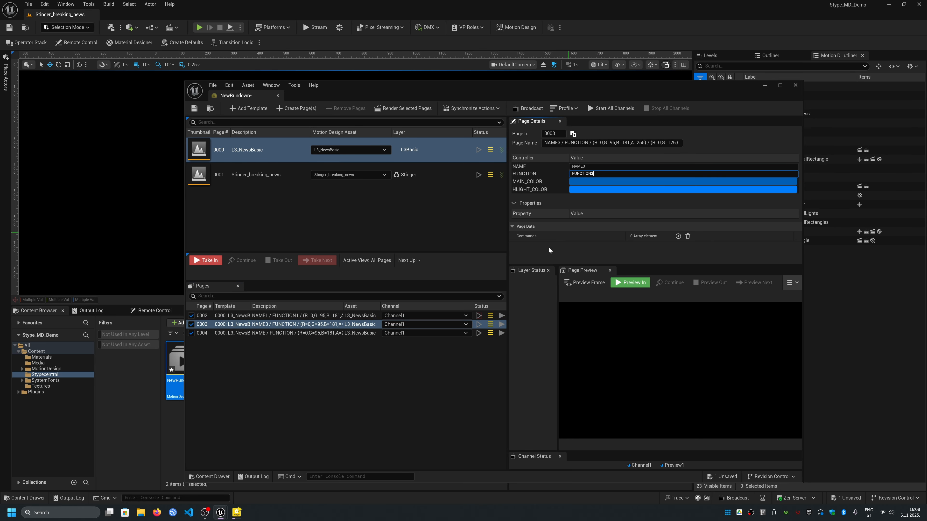
# Set page 0004's name to 111 and its function to 222.
pyautogui.click(313, 333)
pyautogui.doubleClick(591, 166)
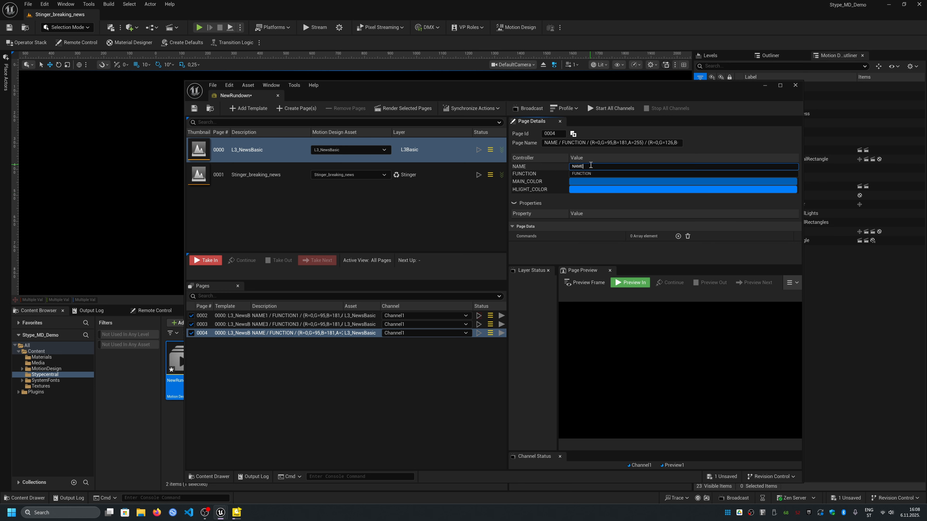
pyautogui.write('111')
pyautogui.moveTo(604, 174); pyautogui.dragTo(557, 176)
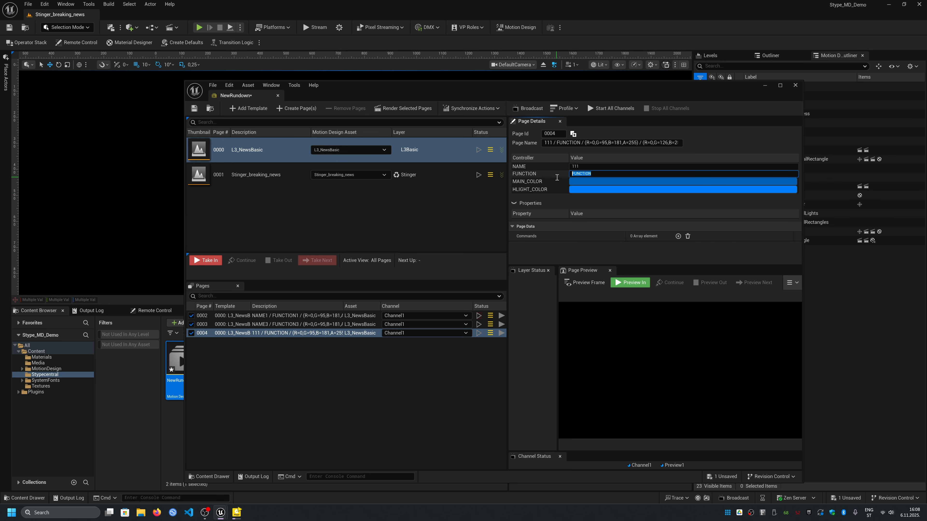
pyautogui.write('222')
pyautogui.press('Return')
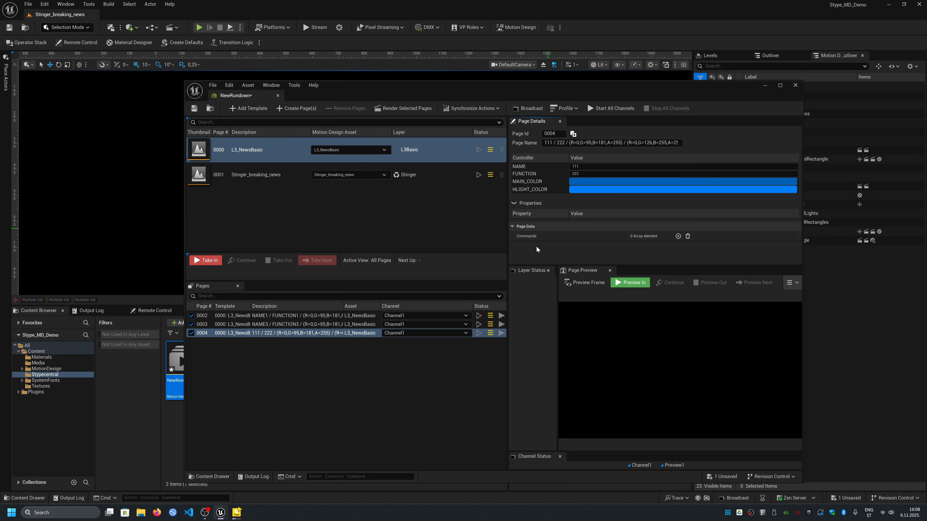
# Preview pages 0002, 0003 and 0004 in sequence in the page preview, ending with the exit of the last one.
pyautogui.click(318, 317)
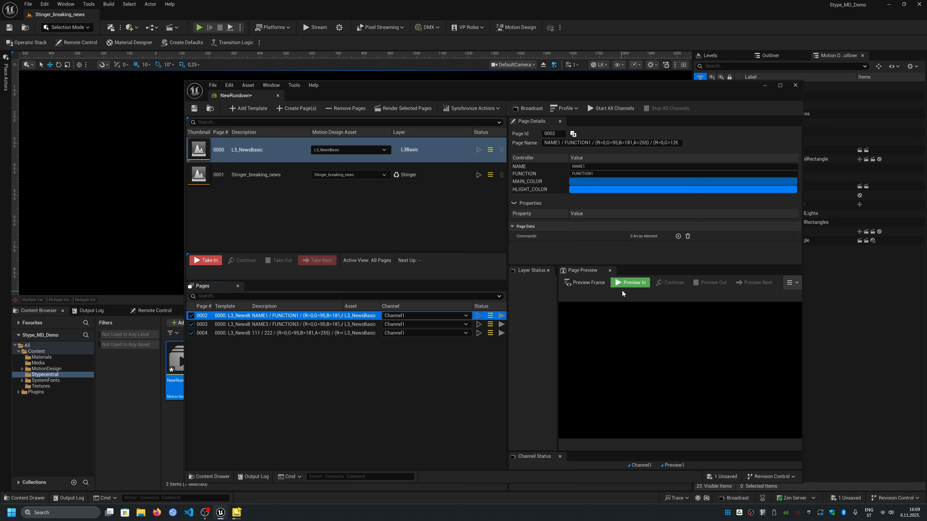
pyautogui.click(632, 283)
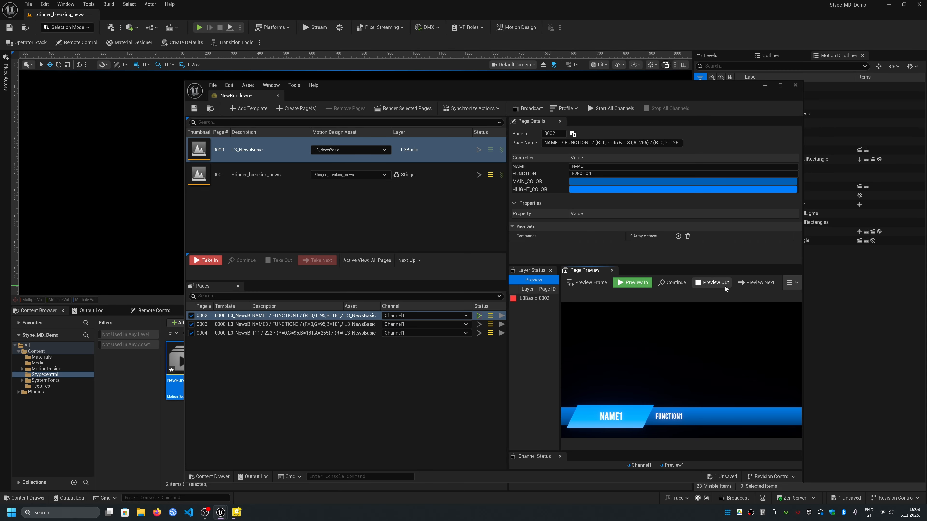
pyautogui.click(758, 283)
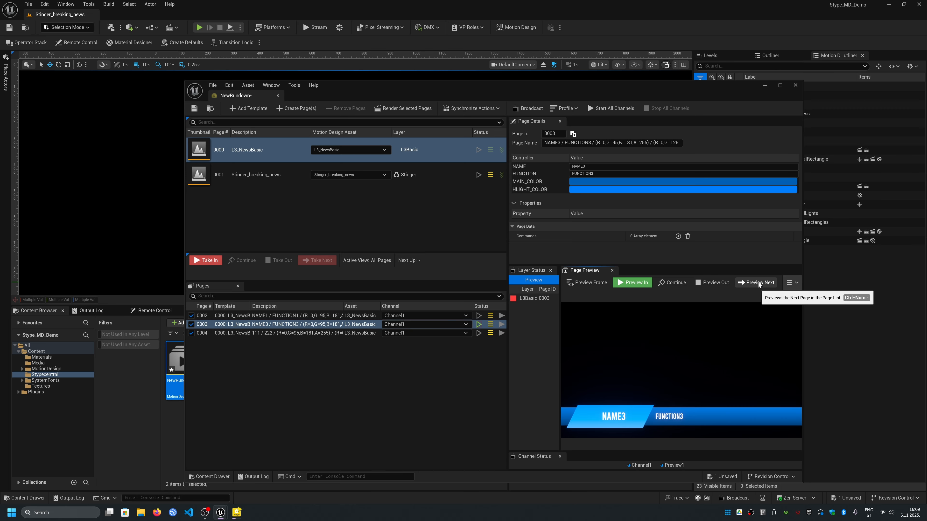
pyautogui.click(758, 283)
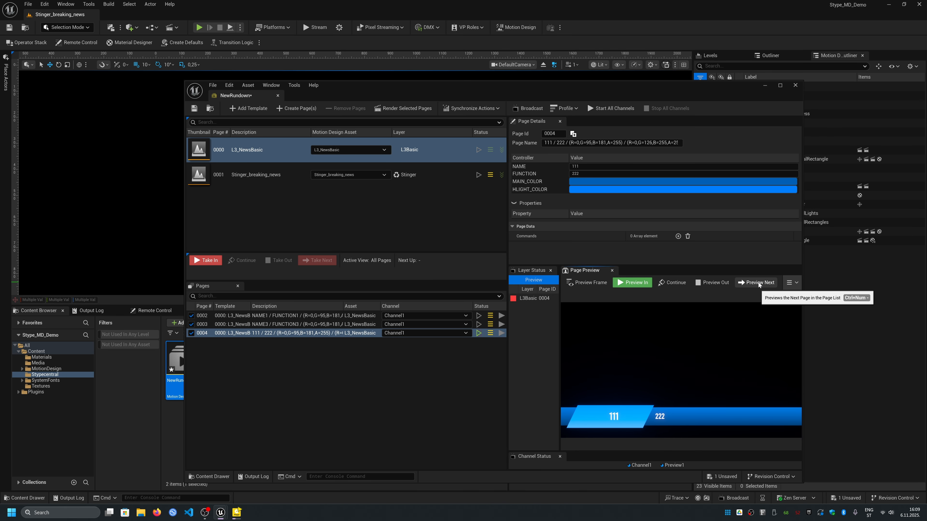
pyautogui.click(715, 283)
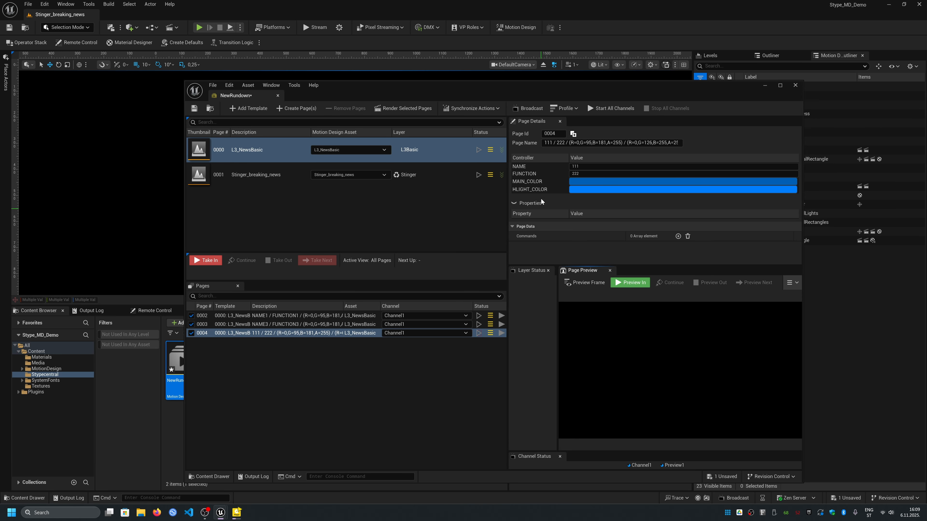
# Open the rundown's Broadcast setup, add a second channel and list the local process's output devices.
pyautogui.click(527, 108)
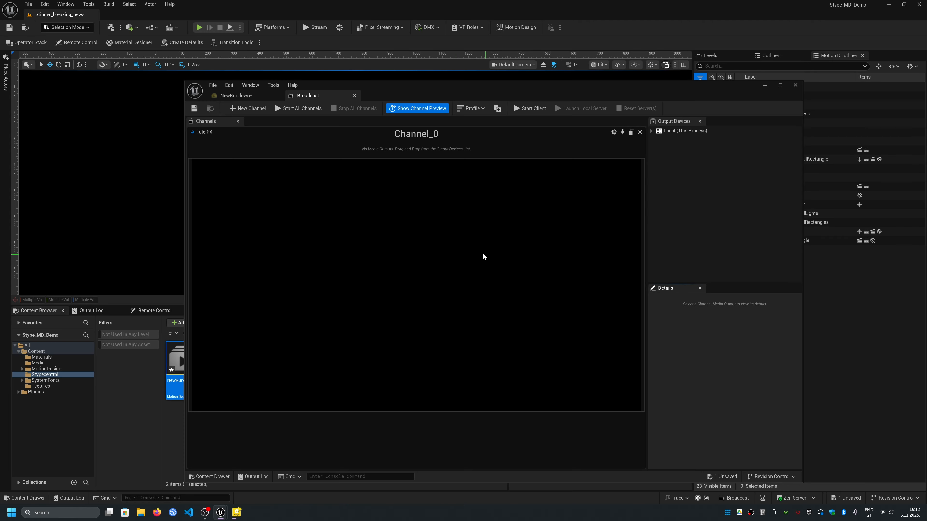
pyautogui.click(250, 109)
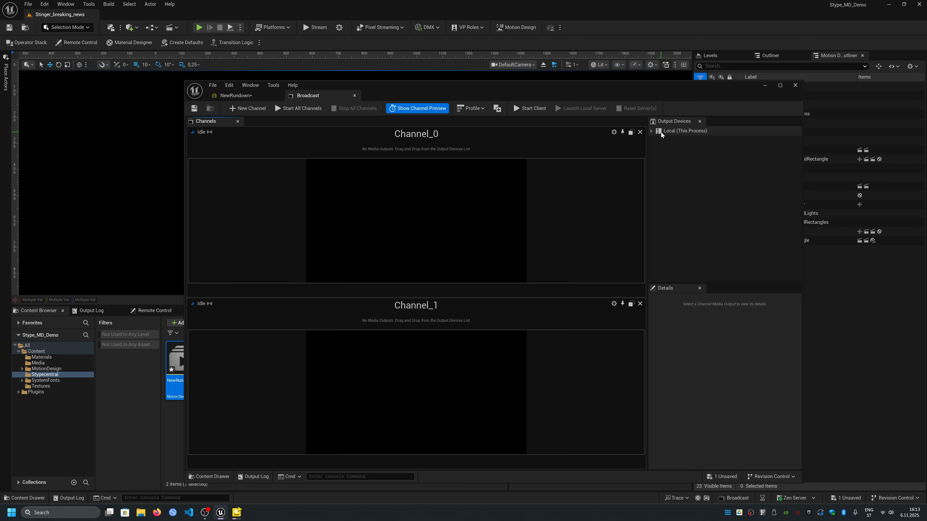
pyautogui.click(652, 131)
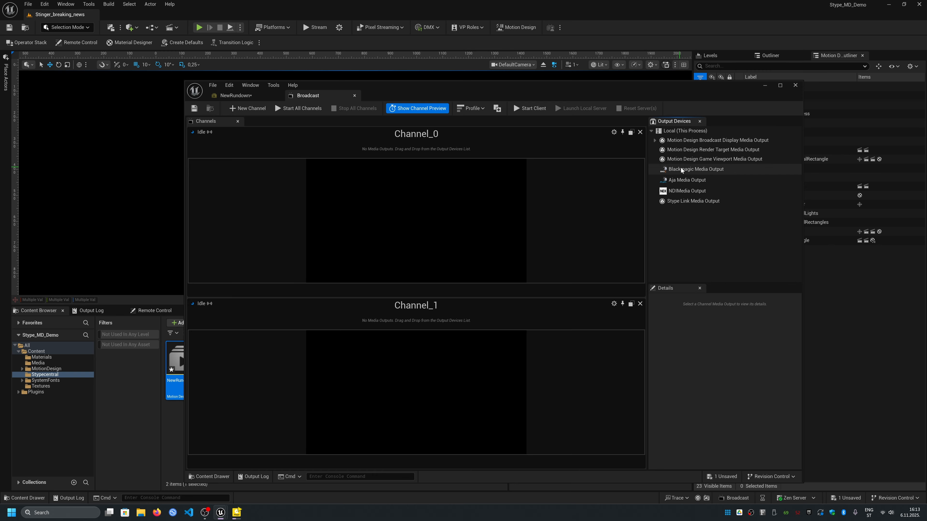
# Try a Blackmagic Media Output on Channel_0, check its configuration choices, and remove it from the channel.
pyautogui.moveTo(700, 170); pyautogui.dragTo(458, 149)
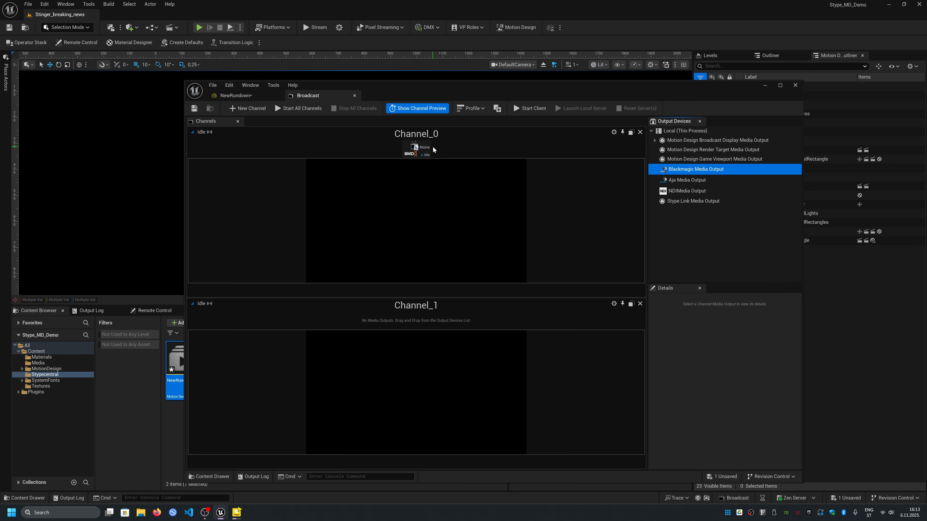
pyautogui.click(420, 148)
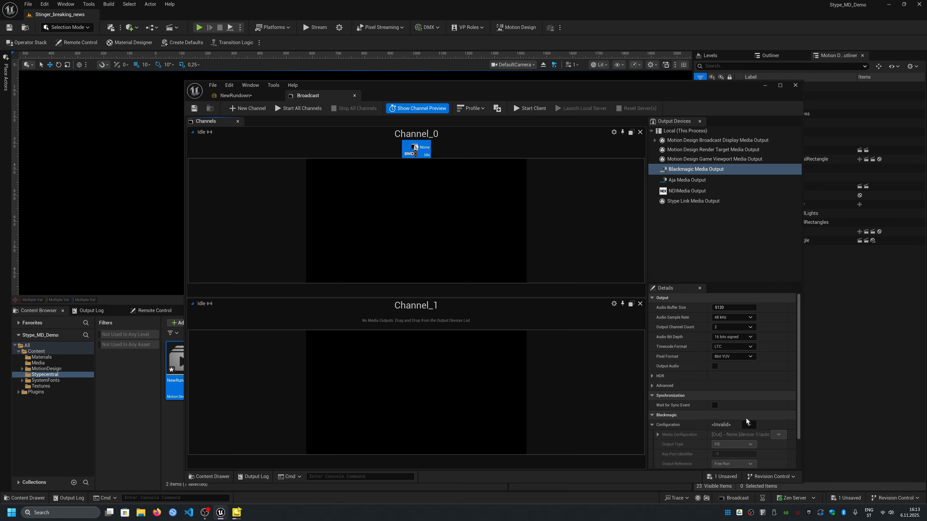
pyautogui.click(750, 425)
pyautogui.click(754, 431)
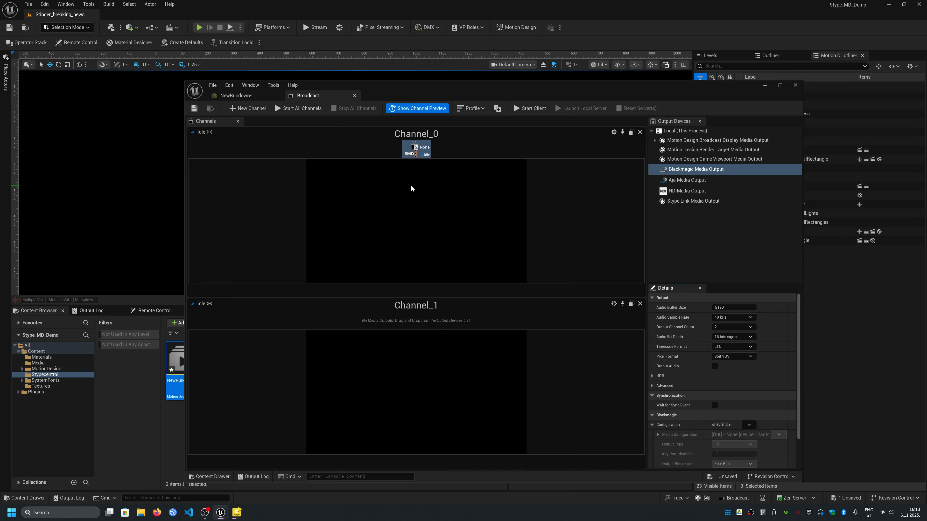
pyautogui.click(416, 149)
pyautogui.press('Delete')
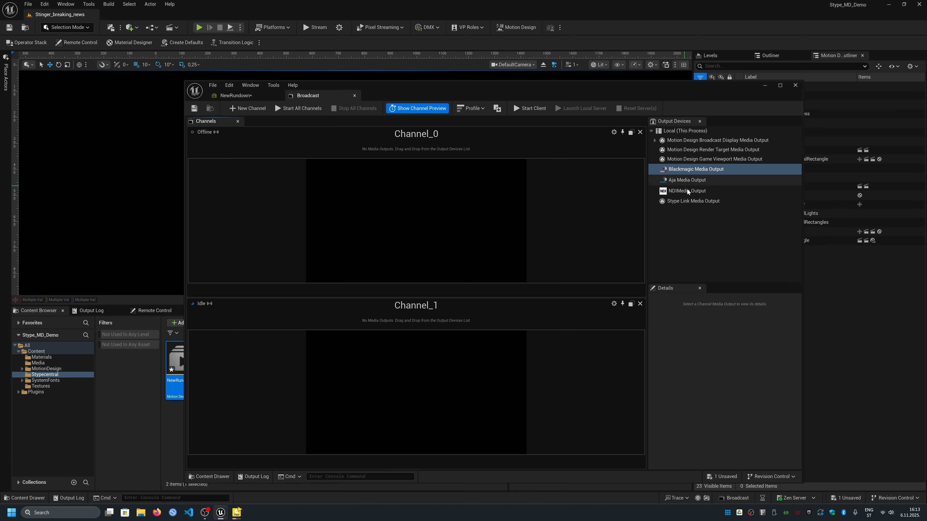
# Assign an NDI Media Output to Channel_0 and set its output type to Fill & Key.
pyautogui.moveTo(687, 192); pyautogui.dragTo(385, 136)
pyautogui.click(419, 147)
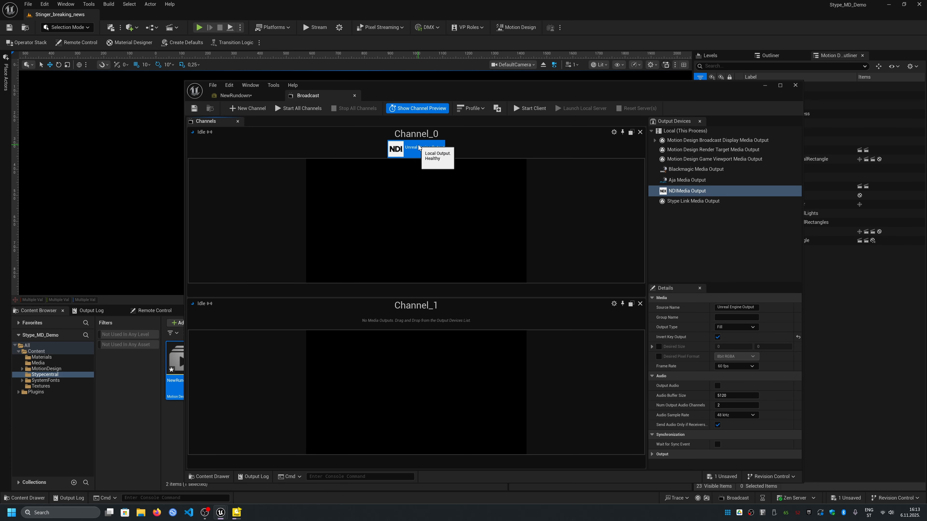
pyautogui.click(748, 327)
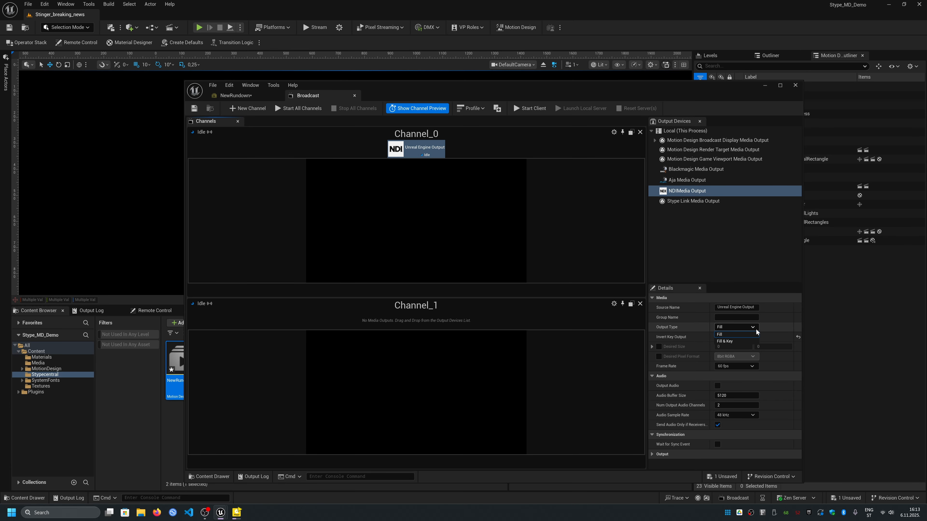
pyautogui.click(743, 341)
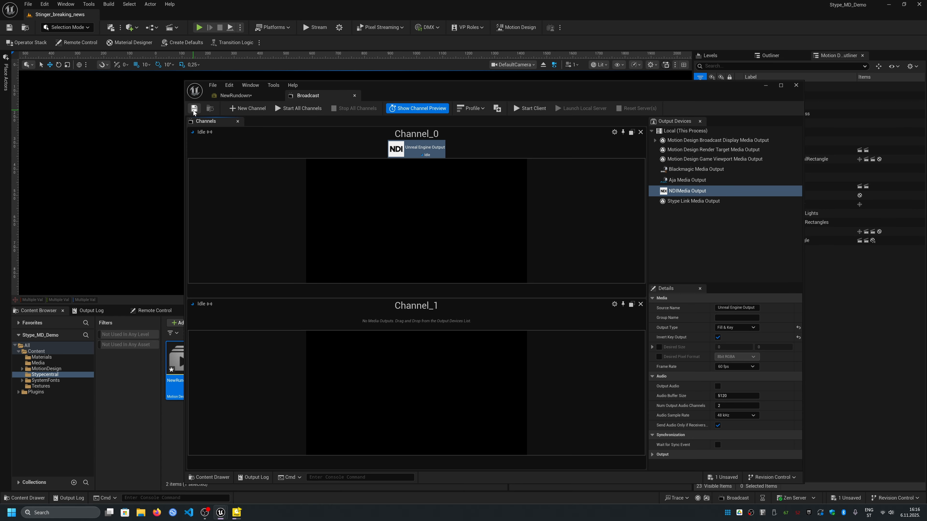
# Place Broadcast beside the rundown, take page 0002 in and out on Channel_0, and close the re-docked editor window.
pyautogui.moveTo(304, 95); pyautogui.dragTo(762, 144)
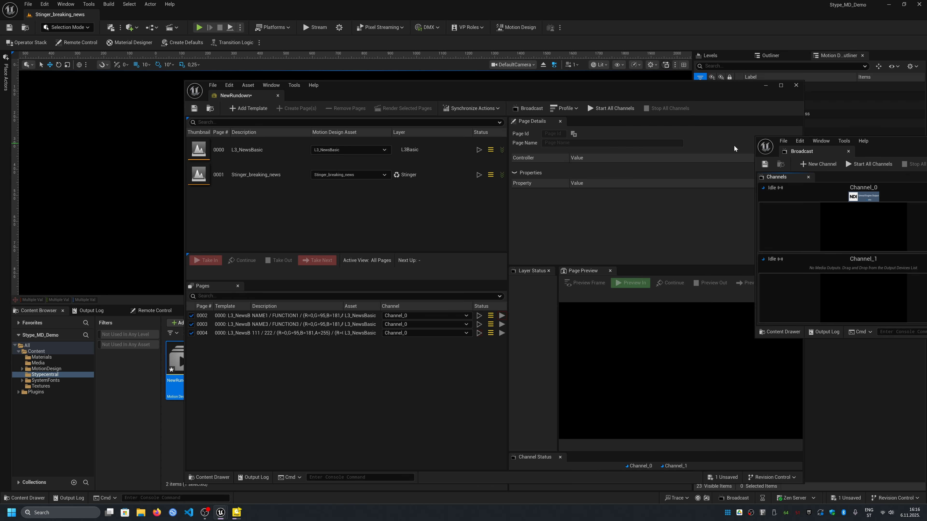
pyautogui.click(268, 315)
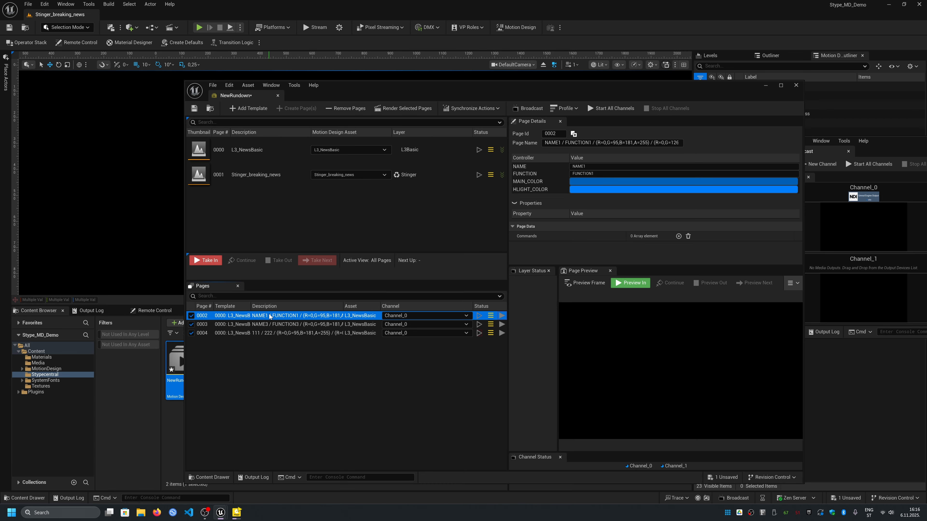
pyautogui.click(211, 262)
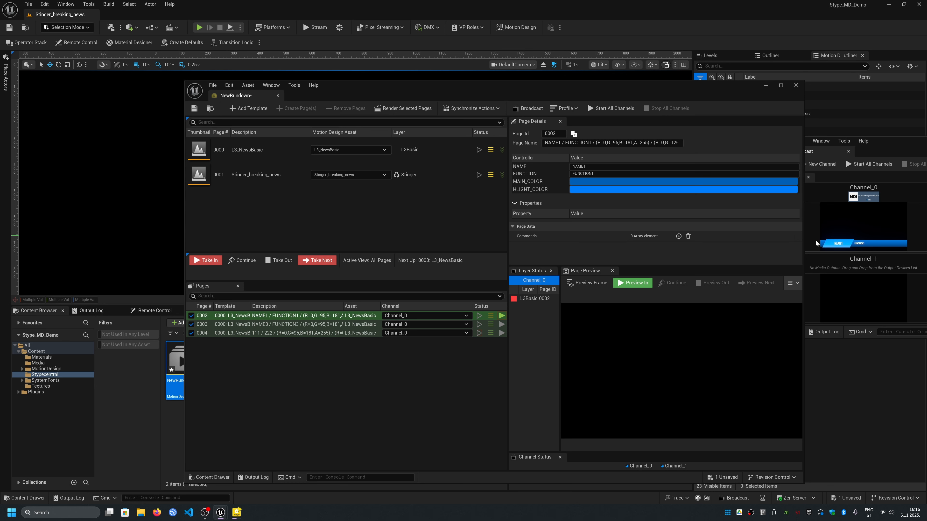
pyautogui.click(280, 261)
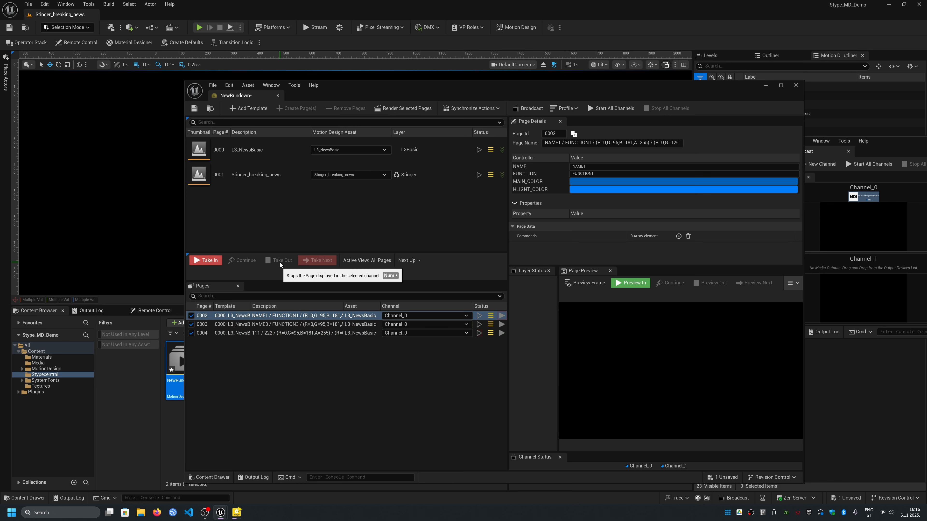
pyautogui.moveTo(816, 152); pyautogui.dragTo(318, 94)
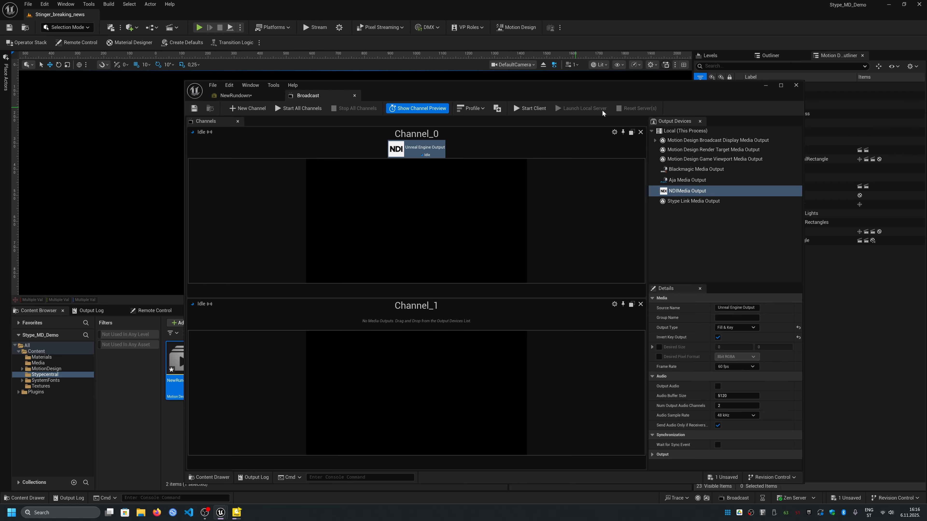
pyautogui.click(796, 85)
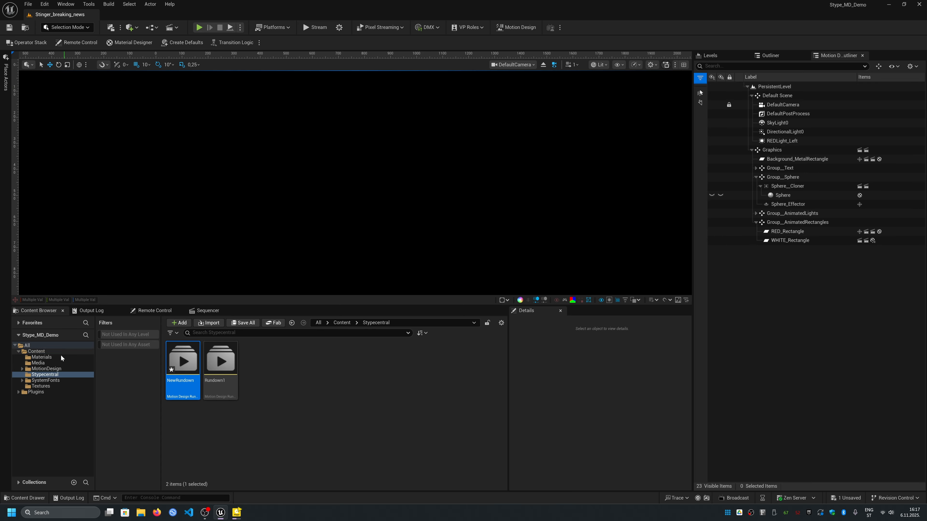
# Open the Media content folder and examine the media output asset types available for creation.
pyautogui.click(38, 363)
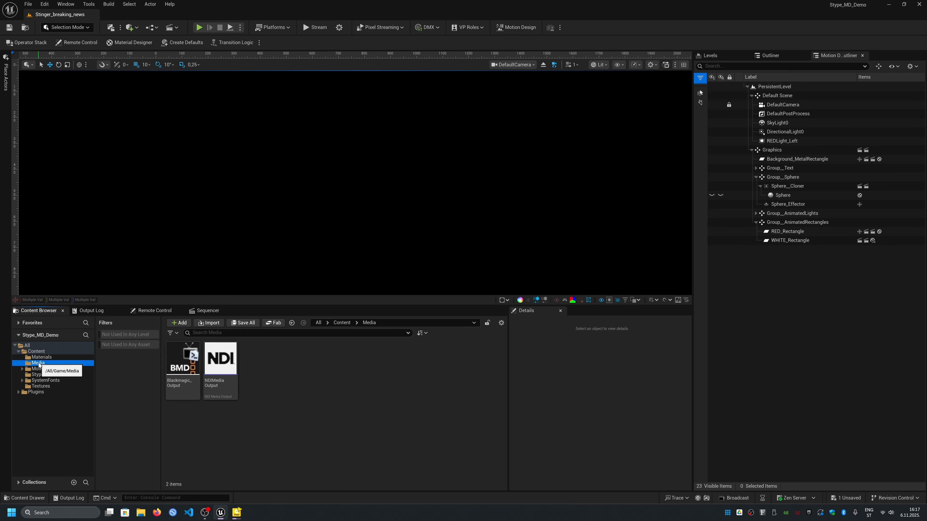
pyautogui.click(288, 381)
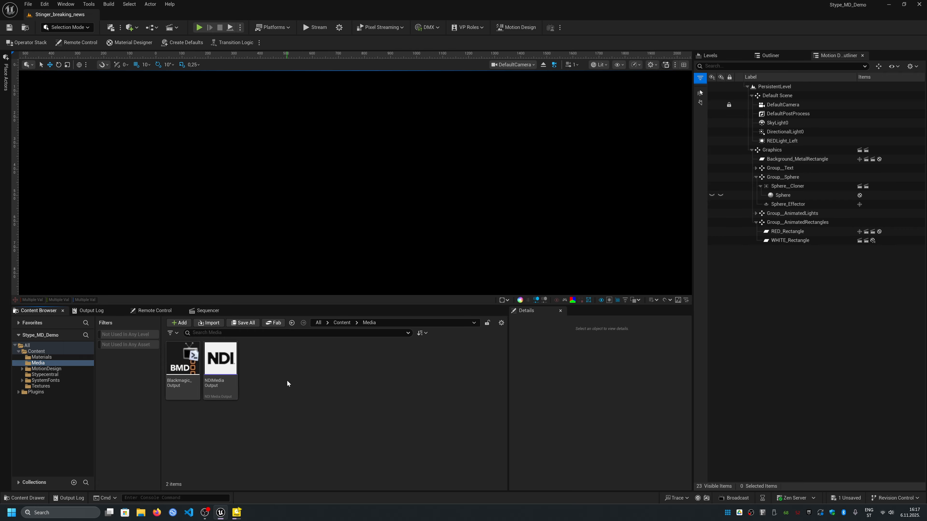
pyautogui.rightClick(287, 381)
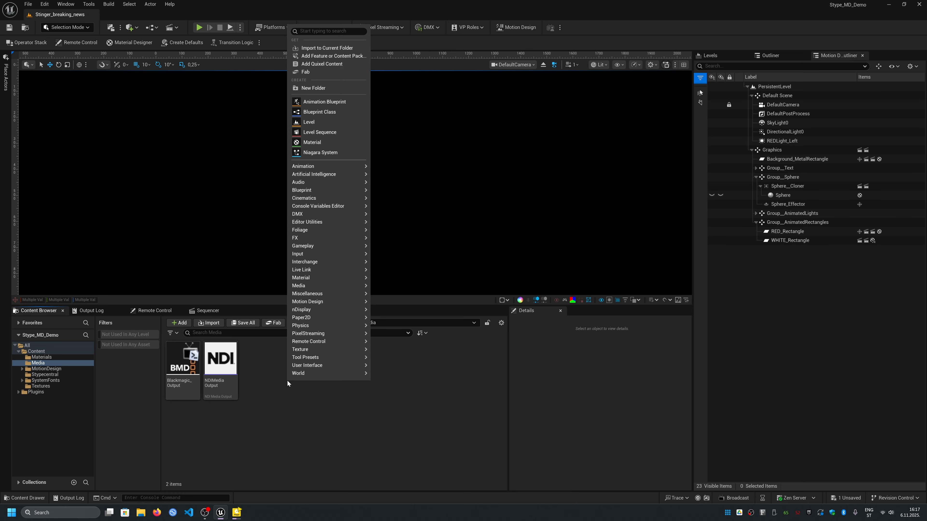
pyautogui.moveTo(322, 284)
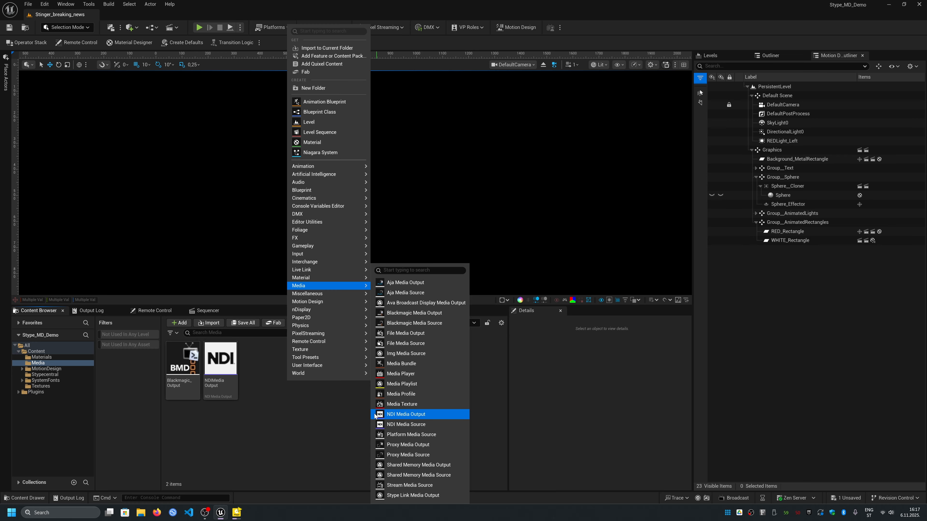
pyautogui.click(303, 406)
# Configure the Blackmagic_Output asset for Fill and Key output with External reference, apply the configuration, save the asset and close it.
pyautogui.click(181, 366)
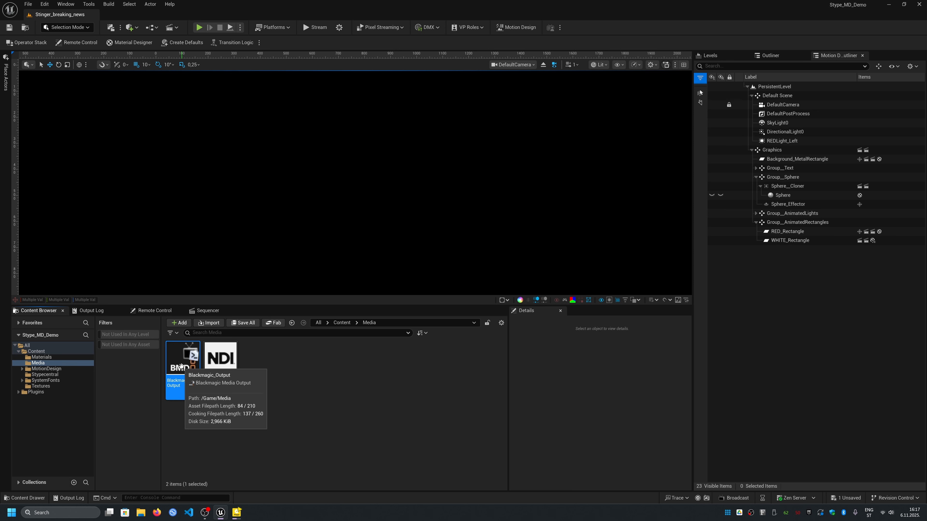
pyautogui.doubleClick(181, 366)
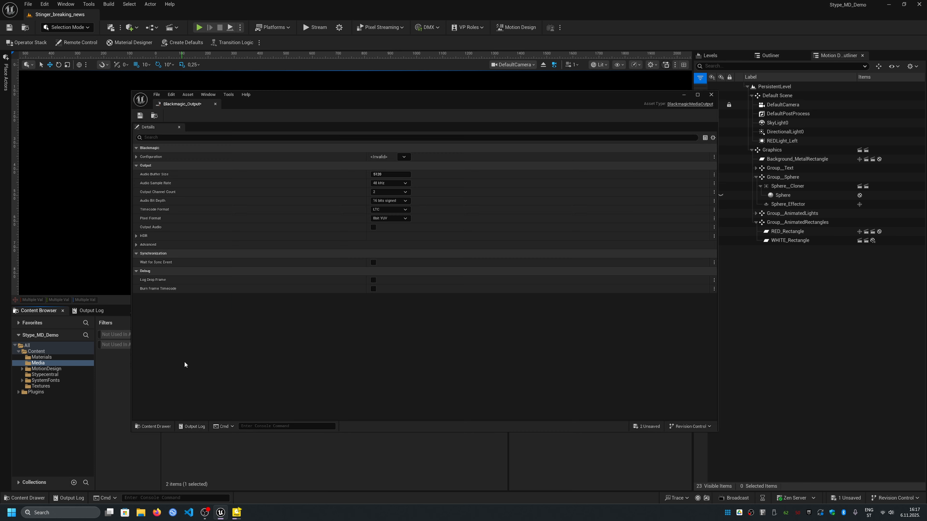
pyautogui.click(404, 157)
pyautogui.click(415, 179)
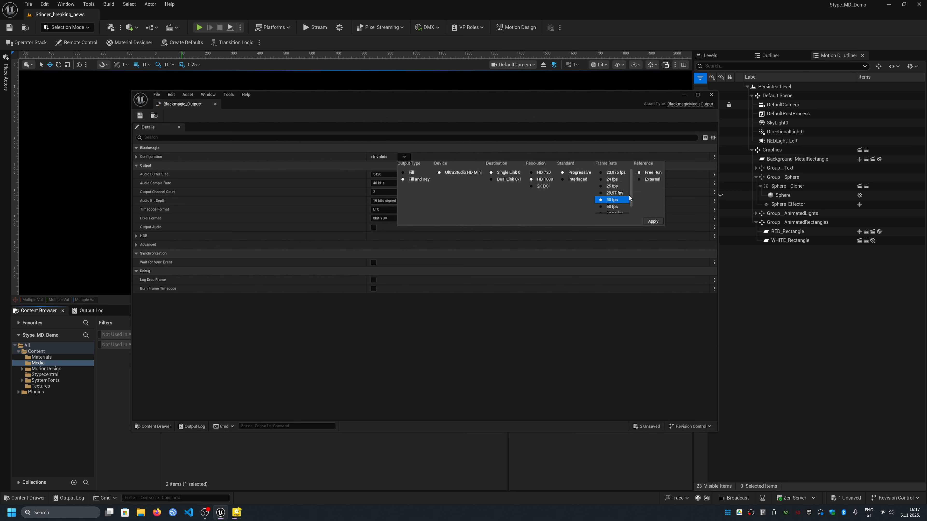
pyautogui.click(639, 180)
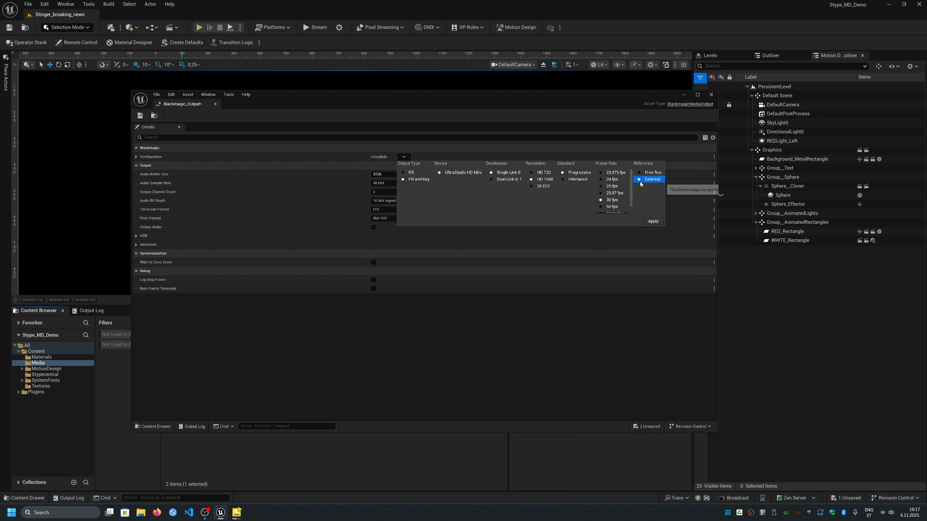
pyautogui.click(652, 220)
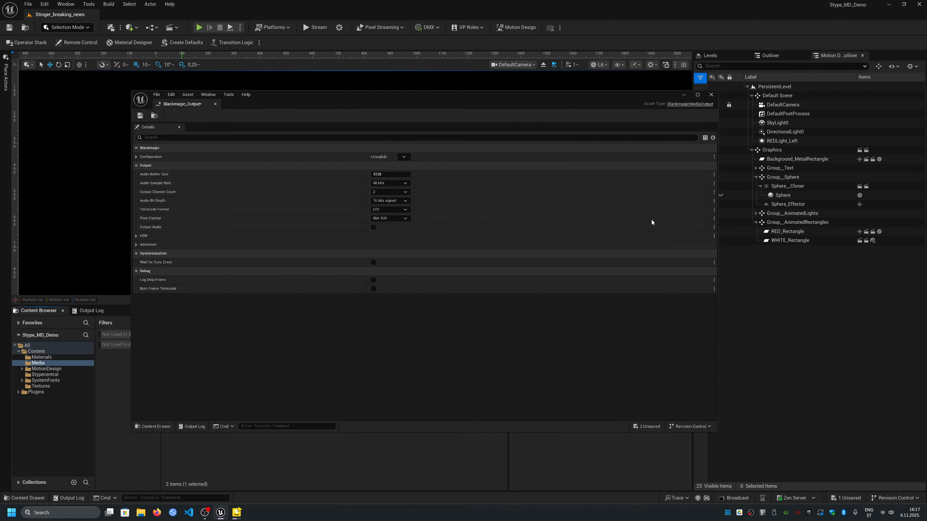
pyautogui.click(140, 115)
pyautogui.click(710, 95)
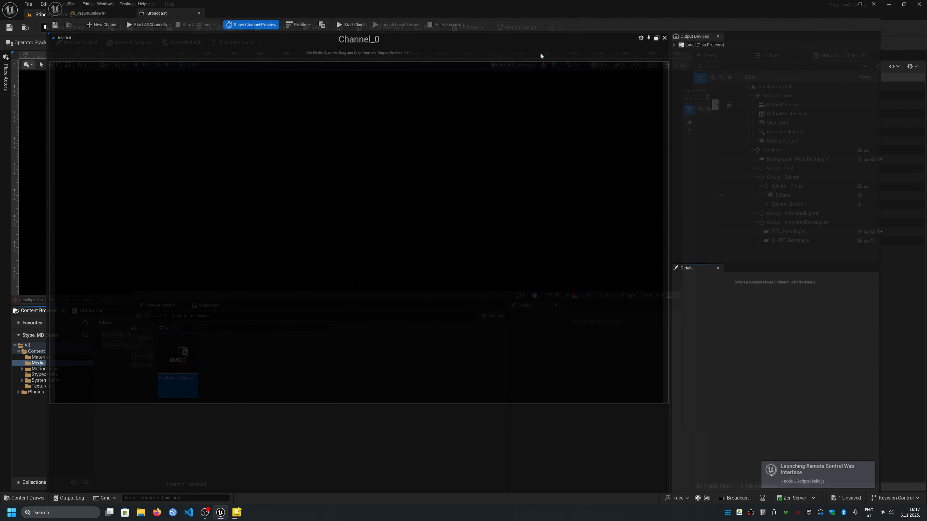
# Assign the UltraStudio HD Mini device from Blackmagic Media Output to Channel_0 in Broadcast.
pyautogui.click(680, 80)
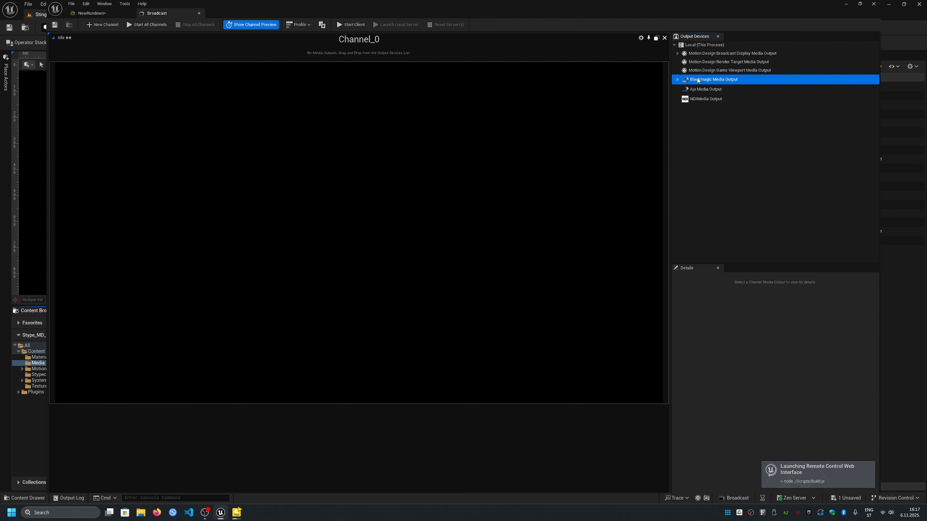
pyautogui.click(677, 80)
pyautogui.click(694, 88)
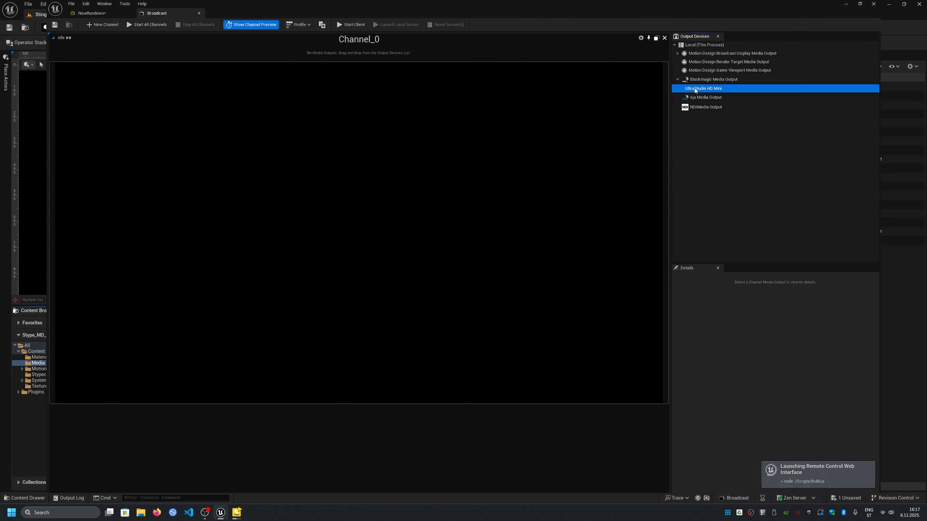
pyautogui.moveTo(703, 88); pyautogui.dragTo(381, 46)
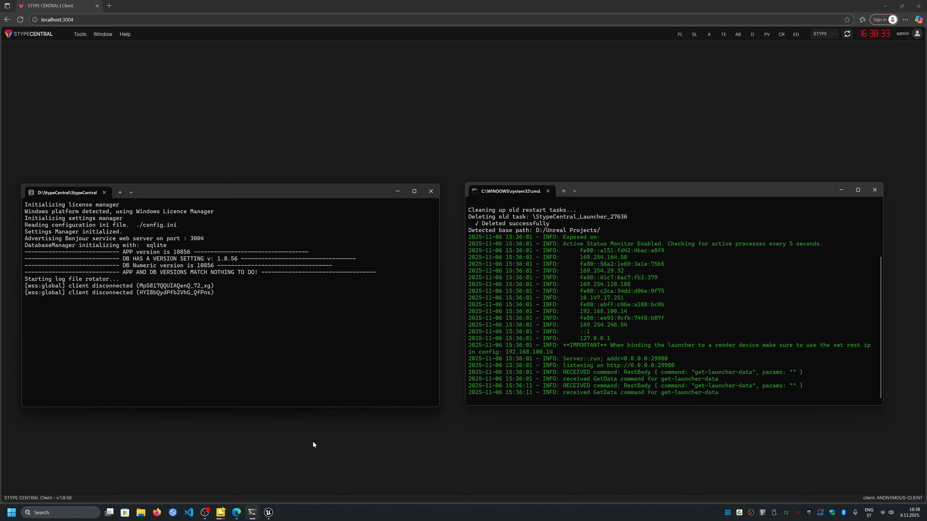
# Switch to Unreal Editor and search the project's plugins for "stype".
pyautogui.click(268, 513)
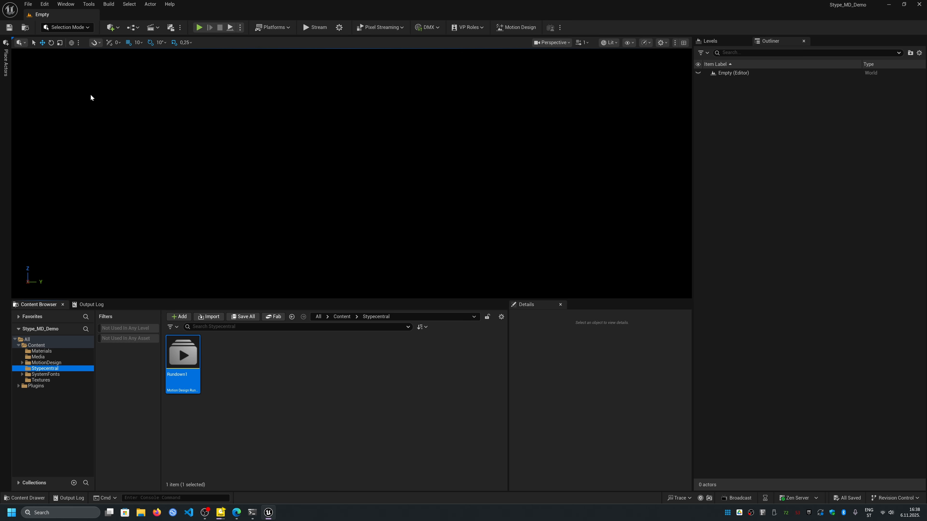
pyautogui.click(44, 4)
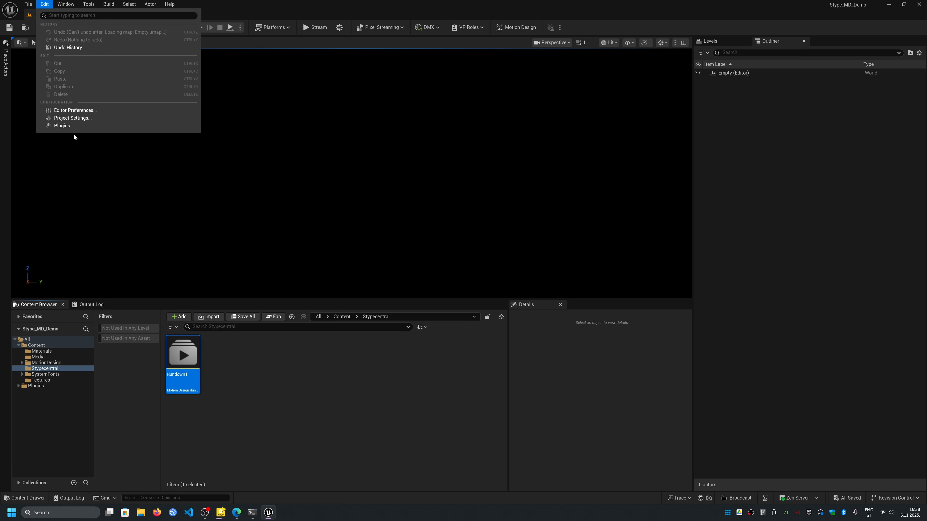
pyautogui.click(79, 127)
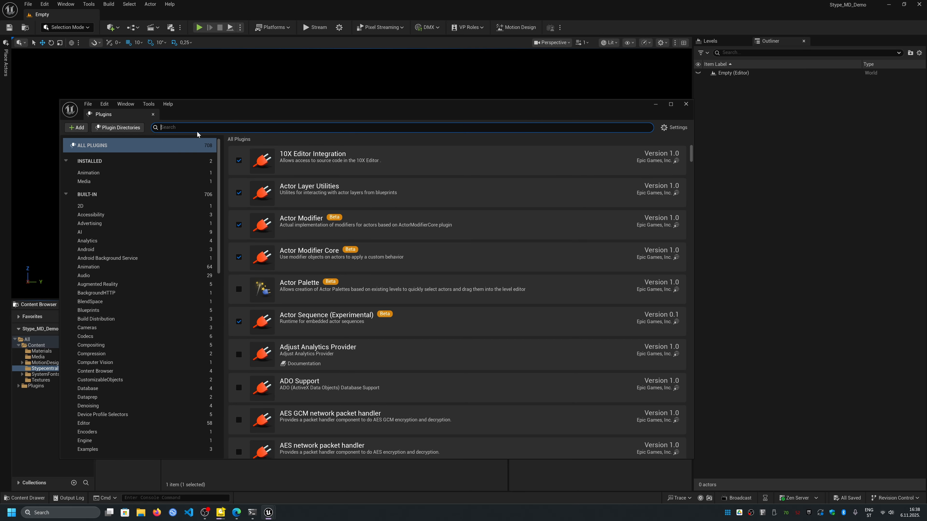
pyautogui.write('stype')
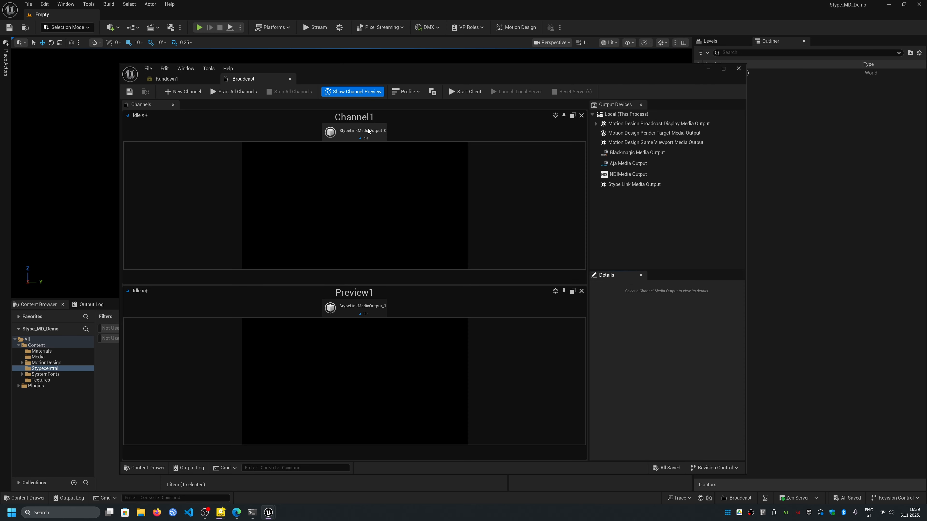
# Review the Stype Link media output settings of Channel1 and Preview1, save the broadcast configuration and close its window.
pyautogui.click(368, 132)
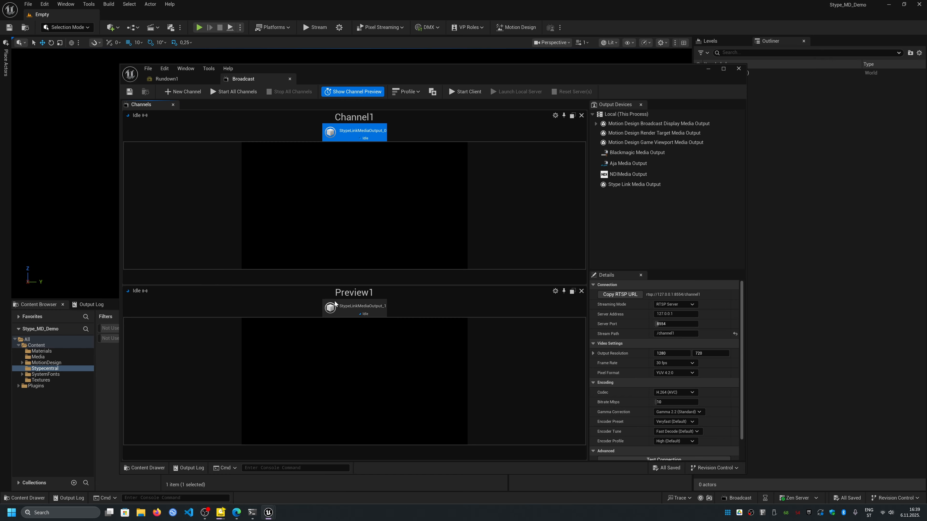
pyautogui.click(340, 308)
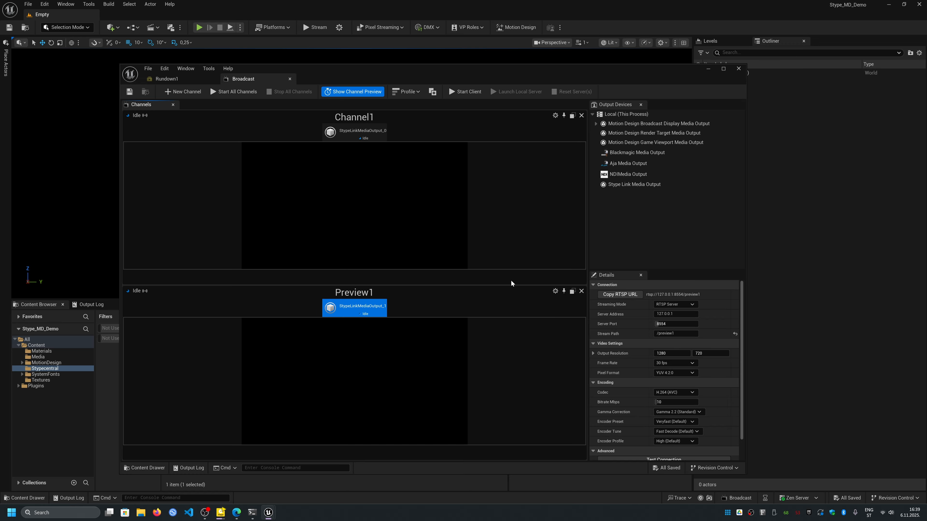
pyautogui.click(130, 93)
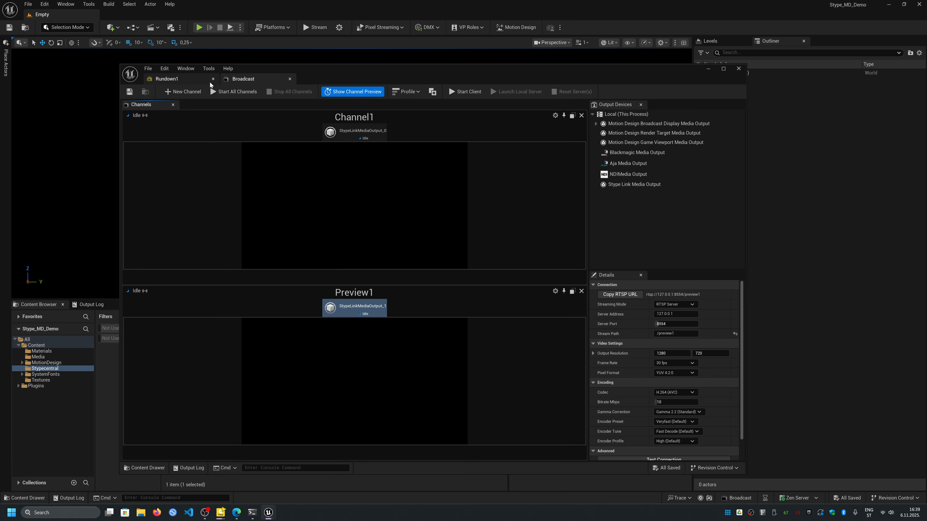
pyautogui.click(738, 69)
# Set the WebSocket Messaging plugin's Server Transport Format to Json in Project Settings.
pyautogui.click(51, 5)
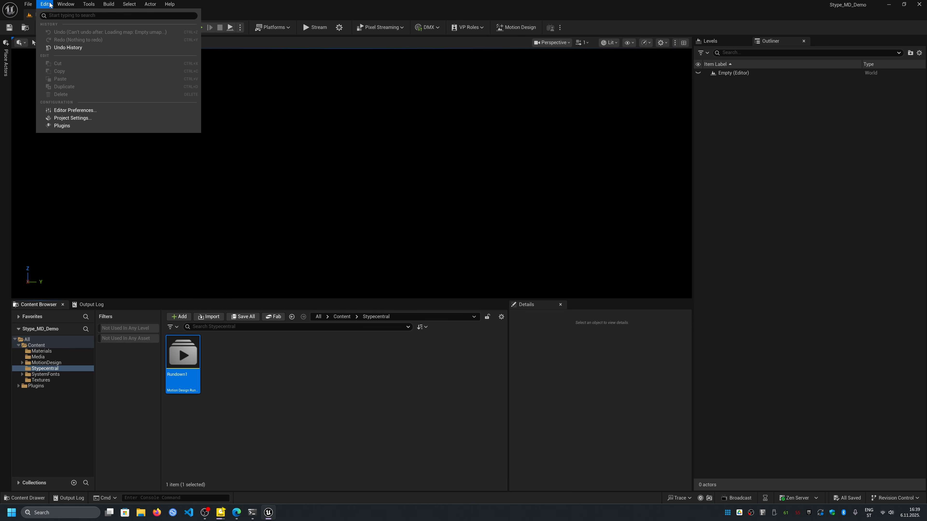
pyautogui.click(67, 118)
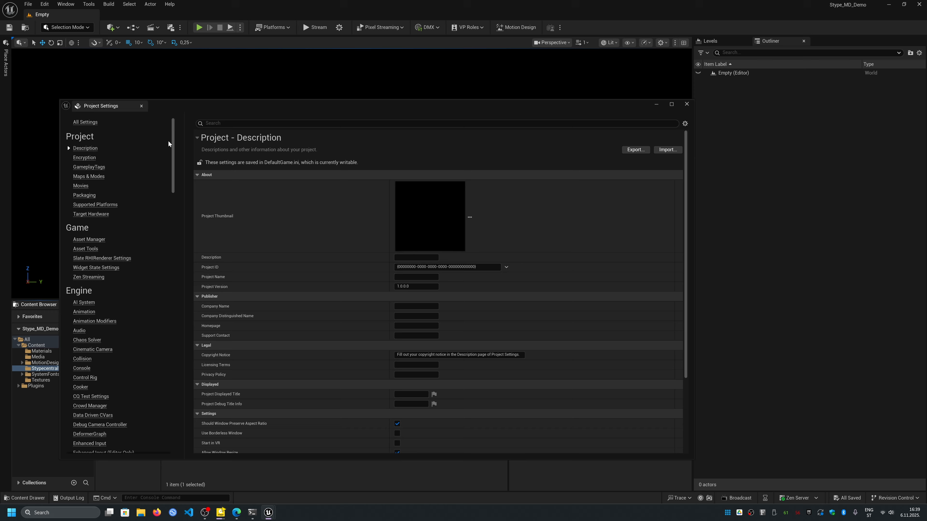
pyautogui.moveTo(171, 146); pyautogui.dragTo(178, 413)
pyautogui.click(110, 278)
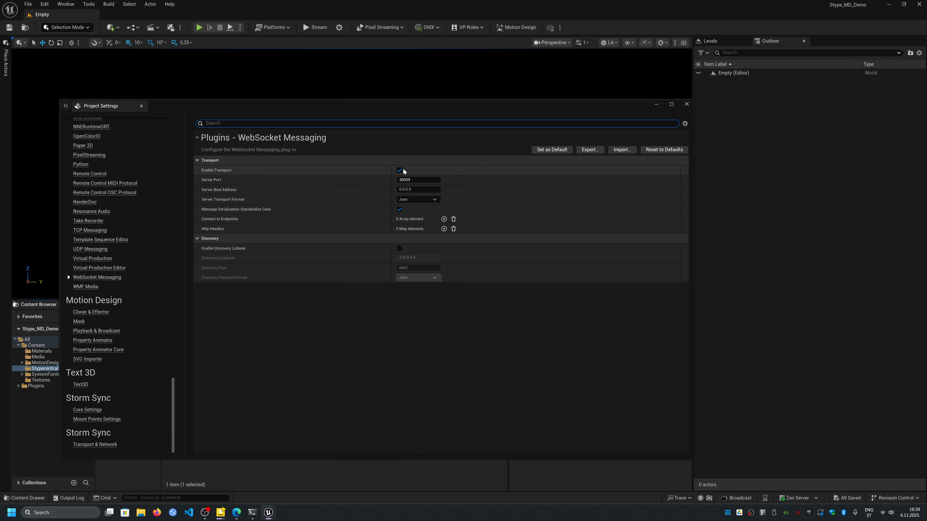
pyautogui.click(430, 200)
pyautogui.click(412, 207)
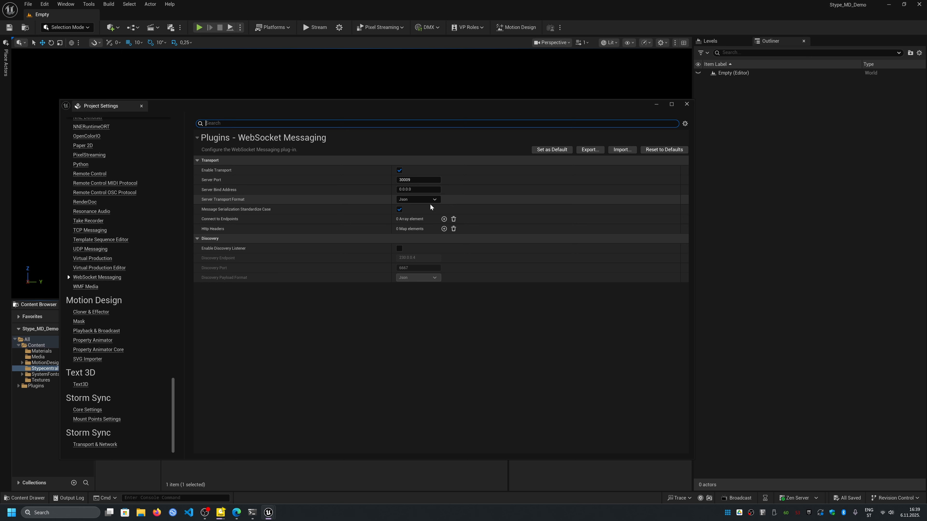
# Store the WebSocket Messaging settings as the project defaults and close Project Settings.
pyautogui.click(551, 150)
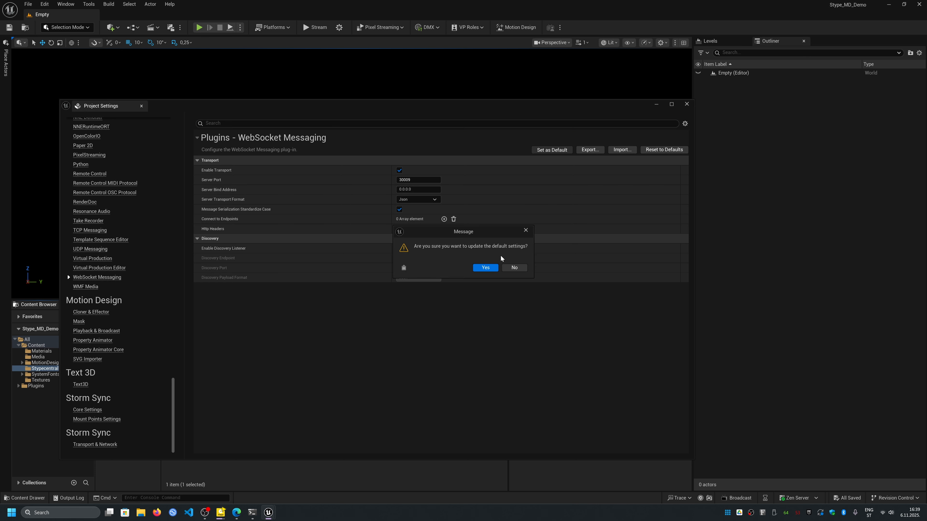
pyautogui.click(485, 268)
pyautogui.click(520, 269)
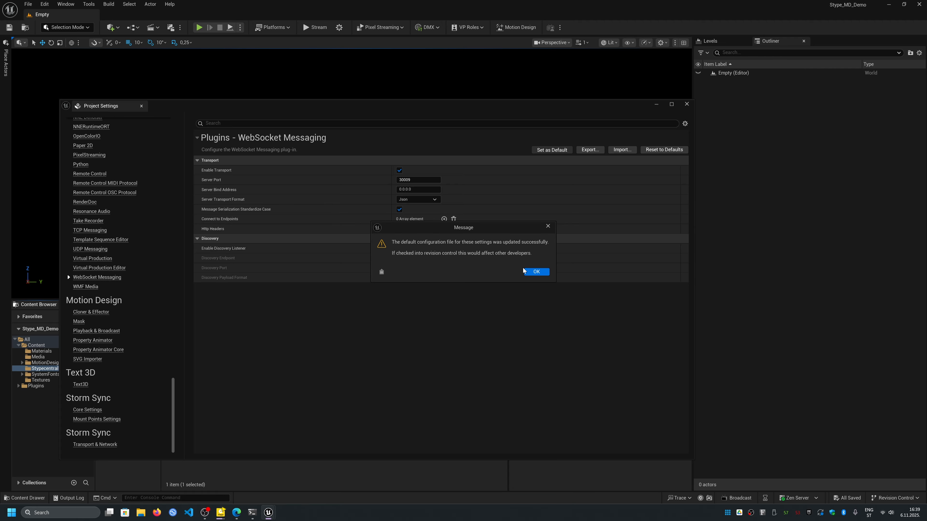
pyautogui.click(535, 272)
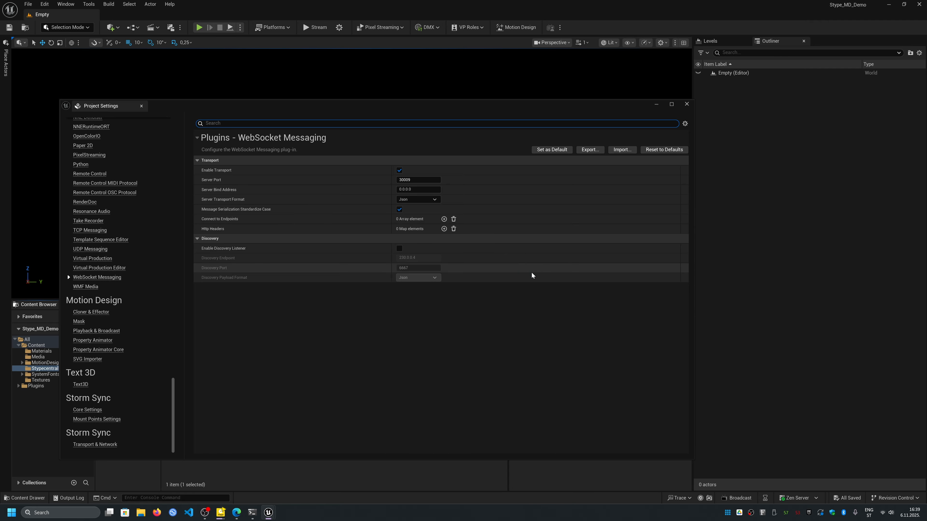
pyautogui.click(686, 104)
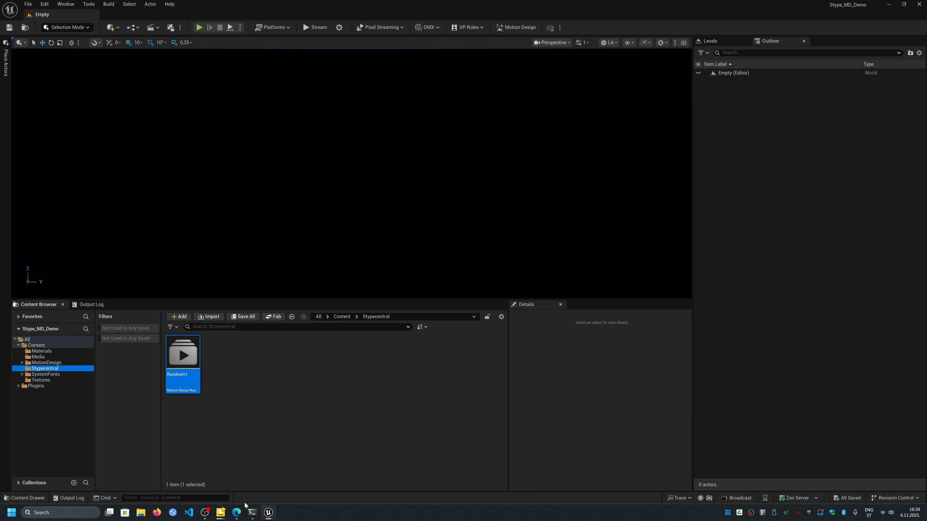
# Switch to Stype Central in the browser and set the Engine1 launcher's launcher_target to MotionDesign in the Control Room.
pyautogui.click(236, 512)
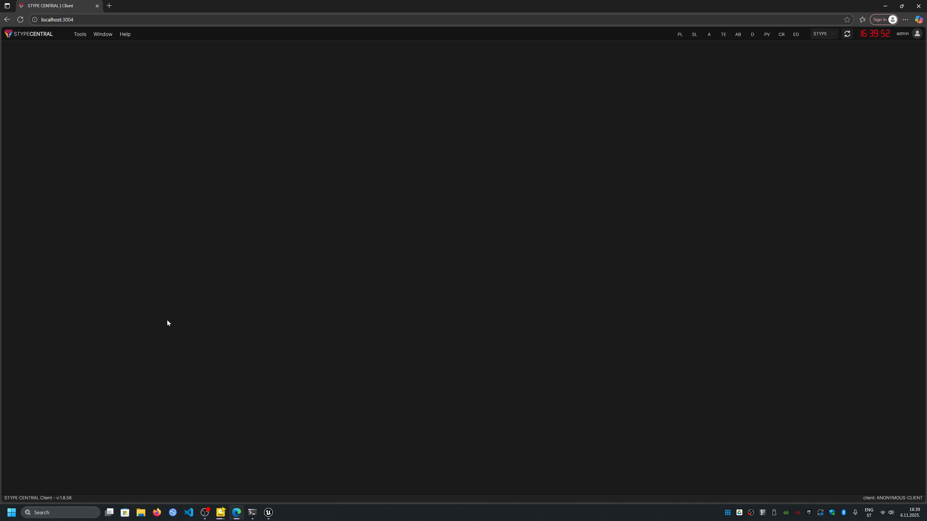
pyautogui.click(83, 38)
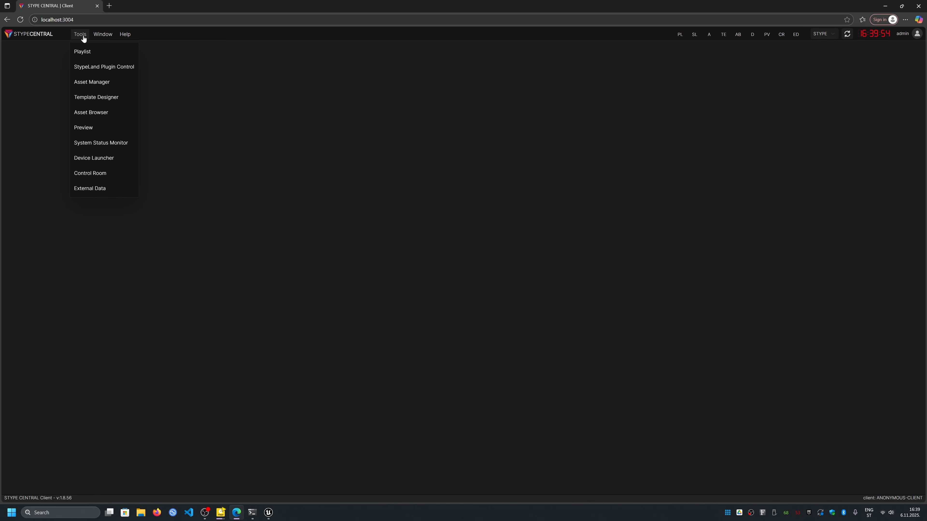
pyautogui.click(90, 173)
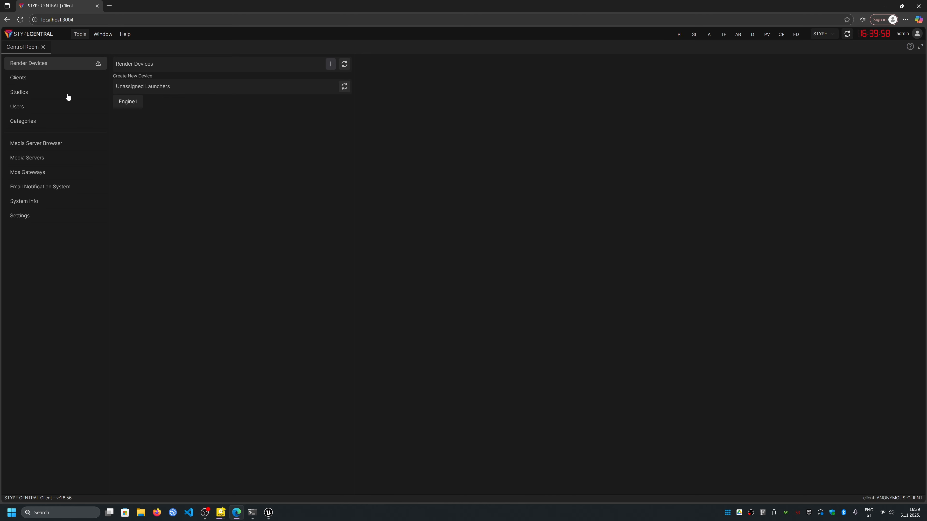
pyautogui.click(124, 101)
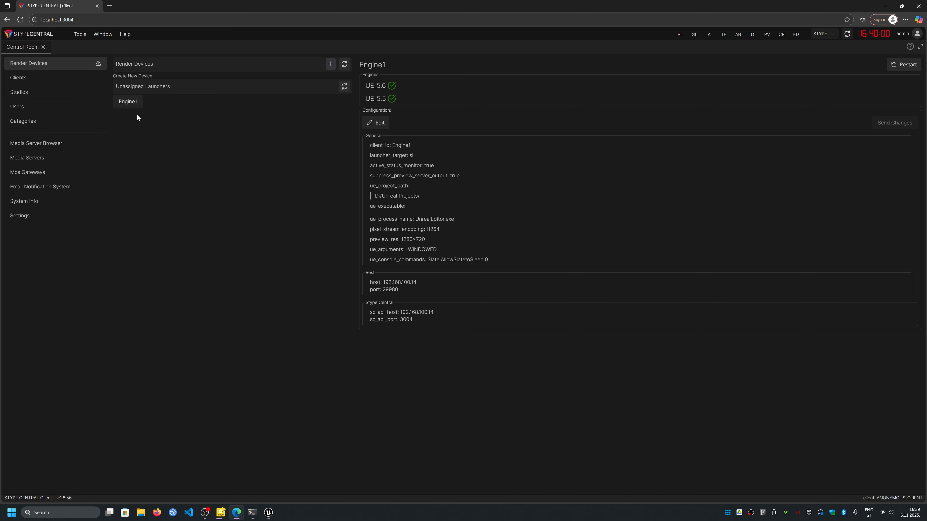
pyautogui.click(377, 124)
pyautogui.click(429, 165)
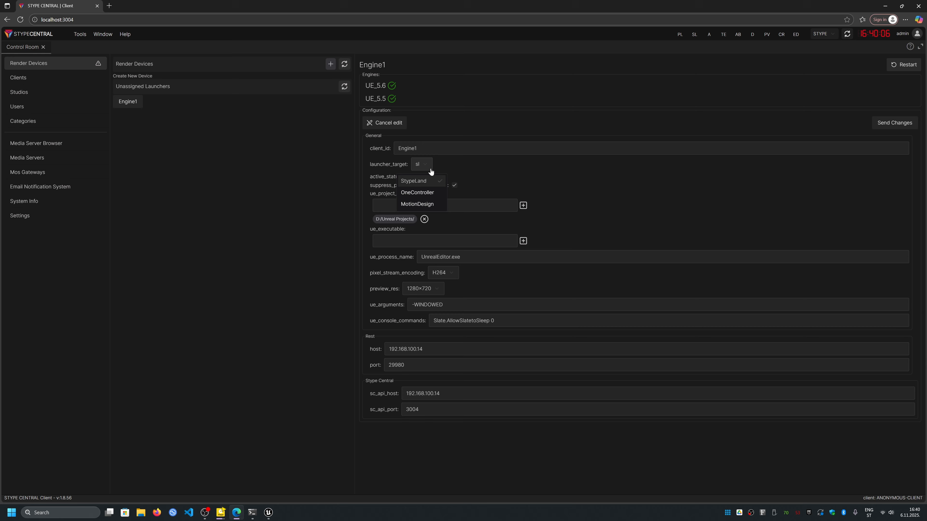
pyautogui.click(428, 204)
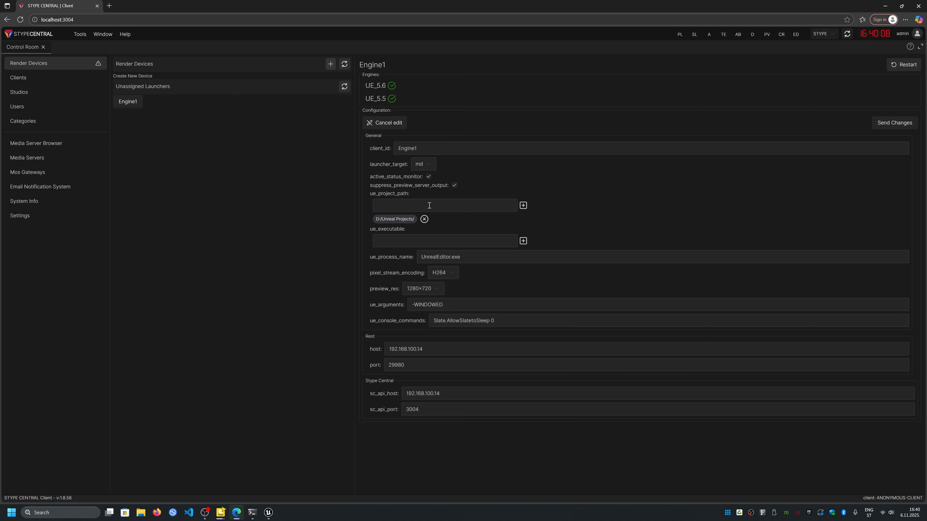
# Send the configuration changes to the Engine1 launcher and restart it.
pyautogui.click(898, 124)
pyautogui.click(894, 65)
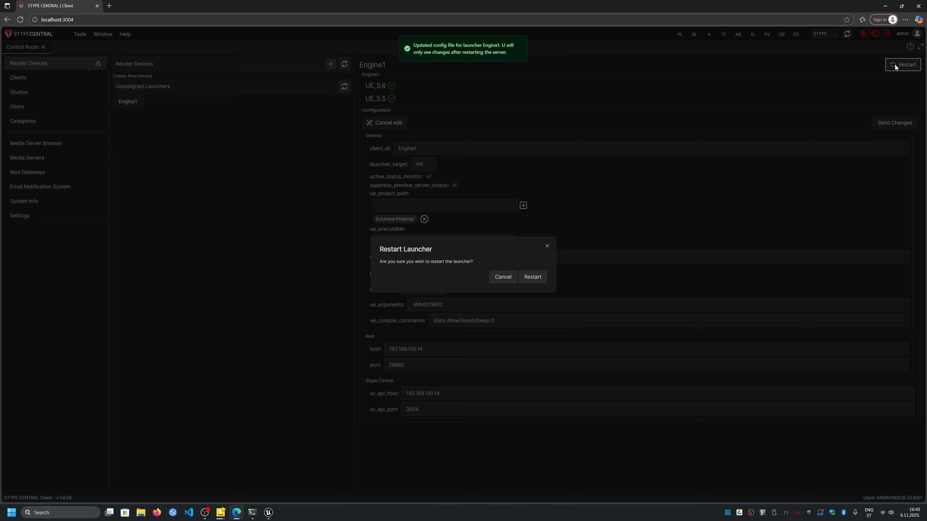
pyautogui.click(532, 277)
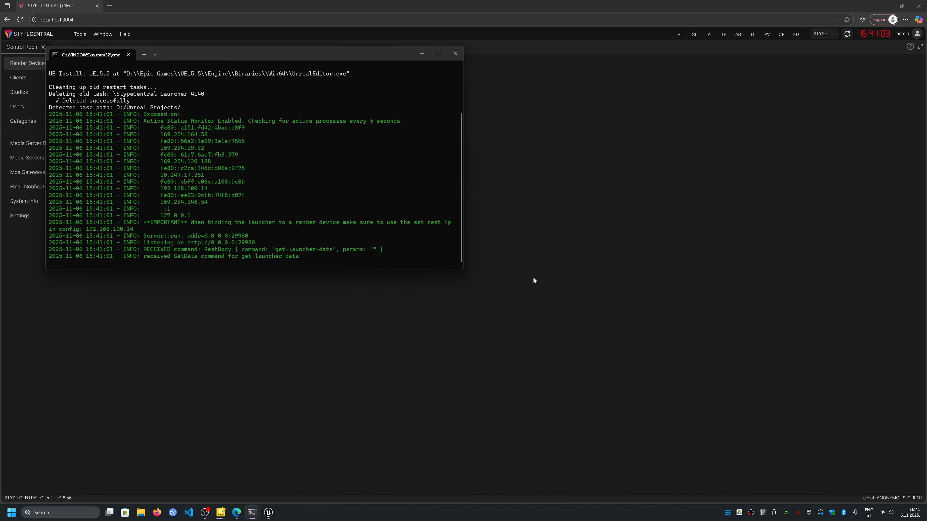
pyautogui.click(533, 277)
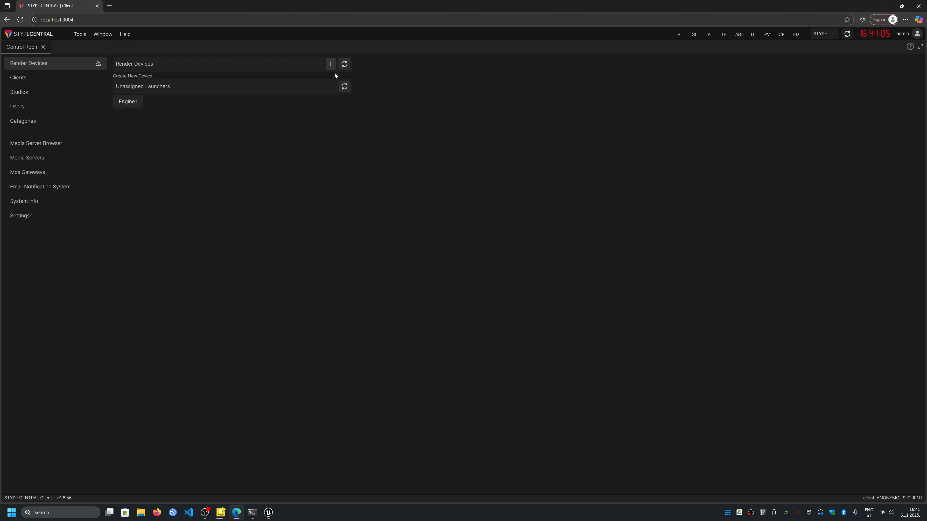
# Create a render device named MD Engine 1 with short name MD1, device type Motion Design Engine and function type PGM & PVW.
pyautogui.click(330, 64)
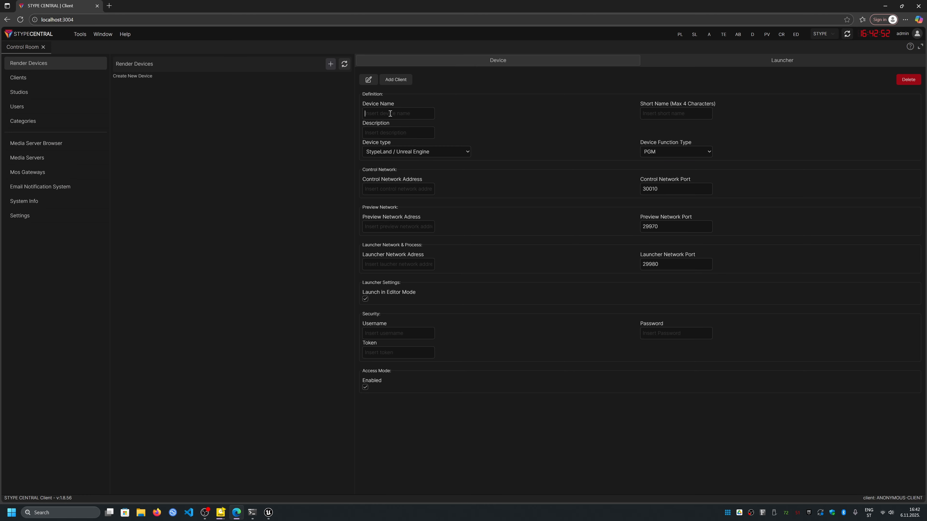
pyautogui.write('MD Engine 1')
pyautogui.click(657, 119)
pyautogui.write('MD1')
pyautogui.click(453, 156)
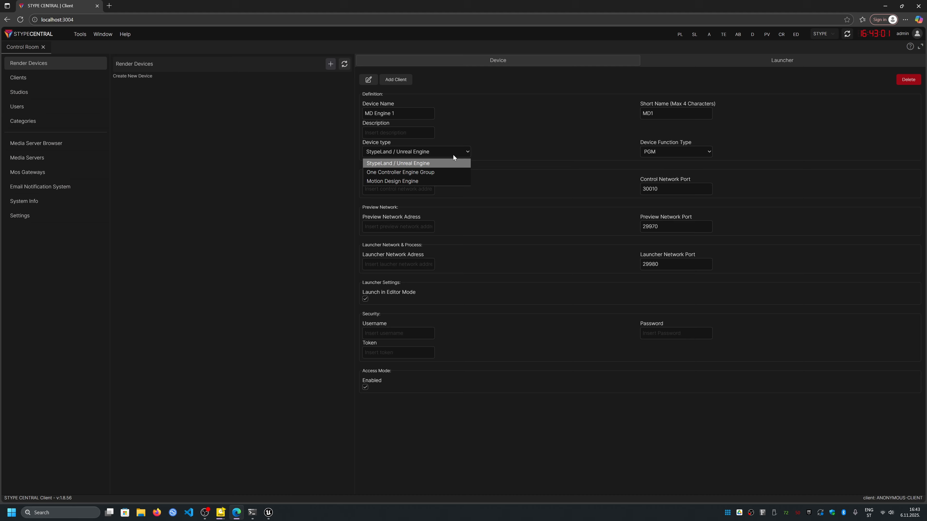
pyautogui.click(421, 180)
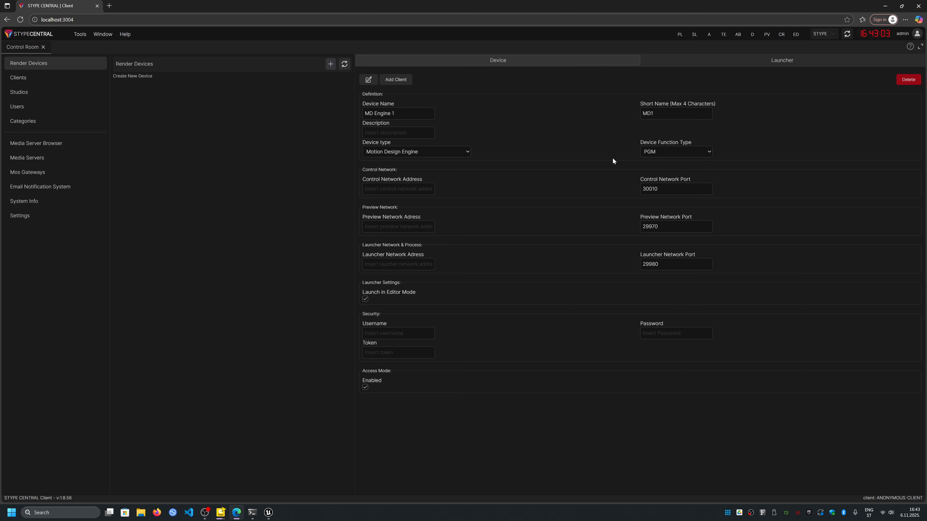
pyautogui.click(650, 151)
pyautogui.click(664, 180)
# Set the control, preview and launcher network addresses to 192.168.100.14 and add the new device.
pyautogui.click(387, 190)
pyautogui.write('192.168.100.14')
pyautogui.click(386, 227)
pyautogui.write('192.168.100.14')
pyautogui.click(384, 265)
pyautogui.write('192.168.100.14')
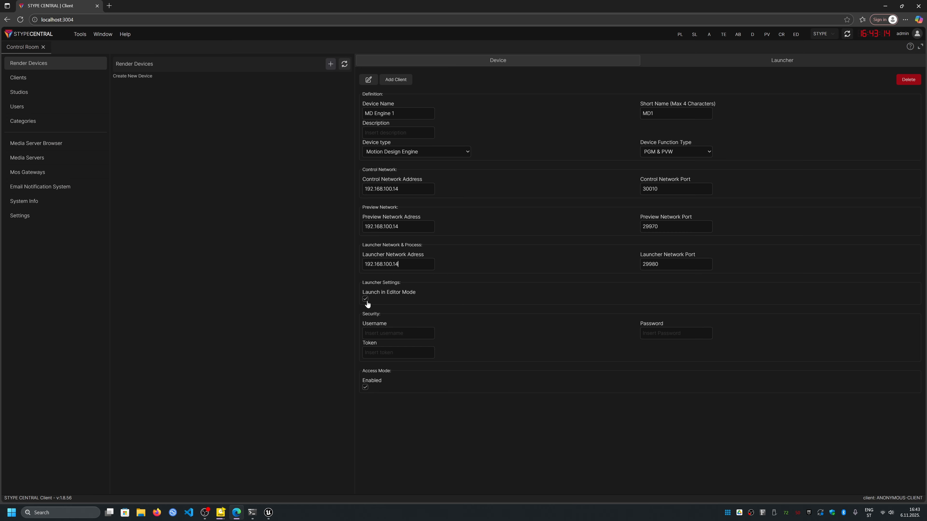
pyautogui.click(389, 83)
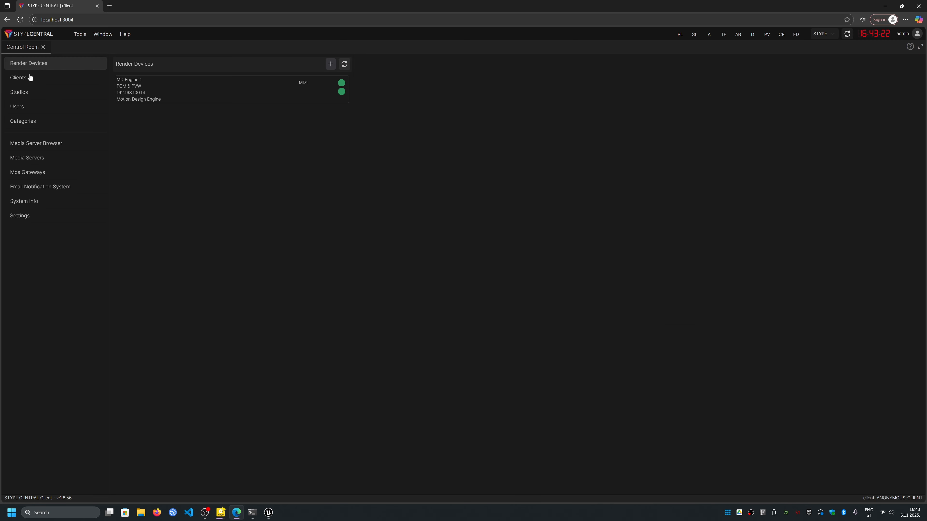
# Allow the MD Engine 1 render device in the STYPE studio and update the studio.
pyautogui.click(24, 91)
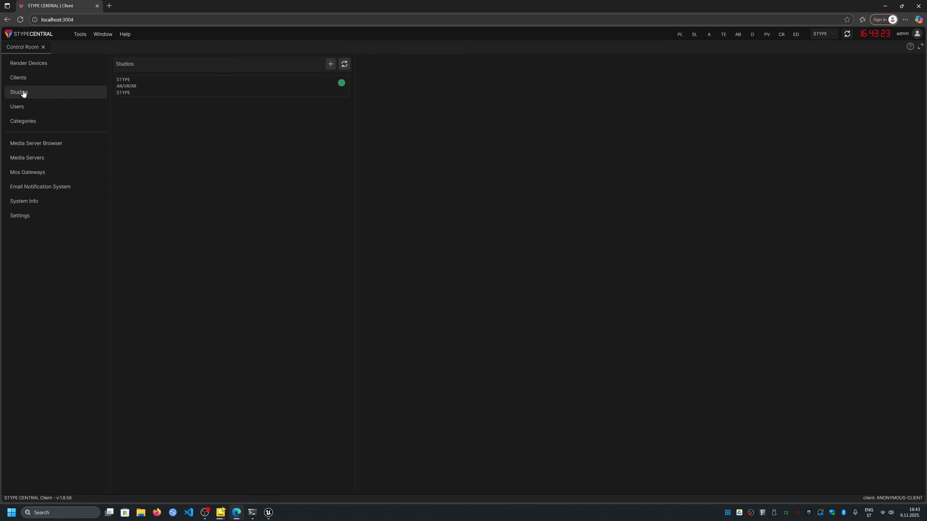
pyautogui.click(171, 84)
pyautogui.click(367, 64)
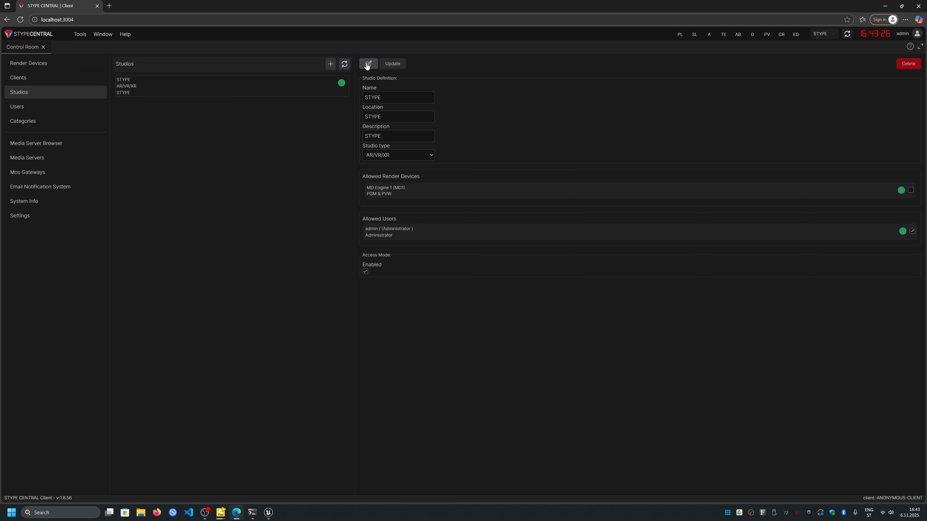
pyautogui.click(911, 190)
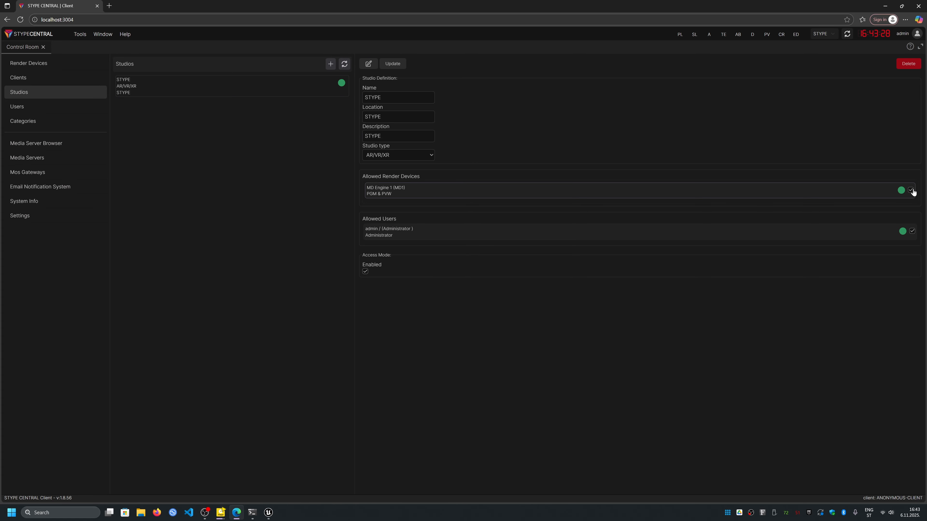
pyautogui.click(390, 64)
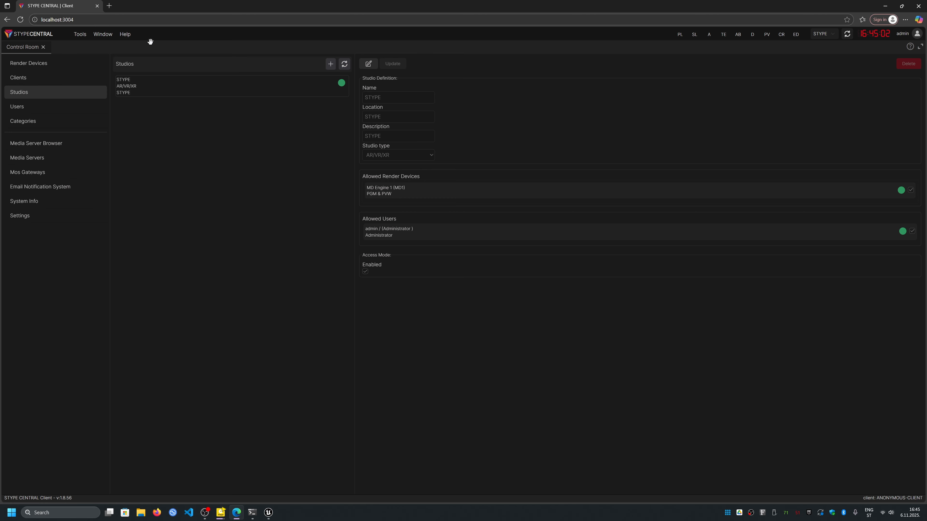
# Open the Device Launcher and start the preview server for MD Engine 1.
pyautogui.click(80, 34)
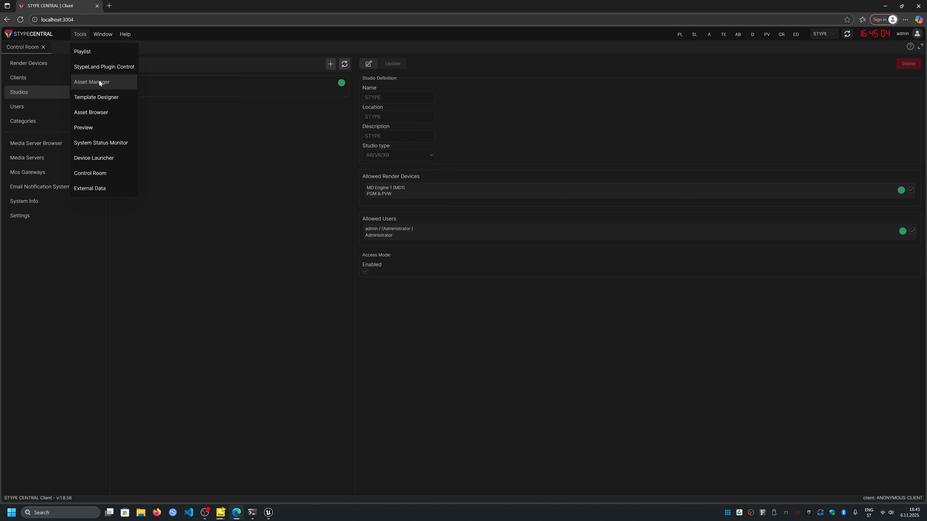
pyautogui.click(98, 158)
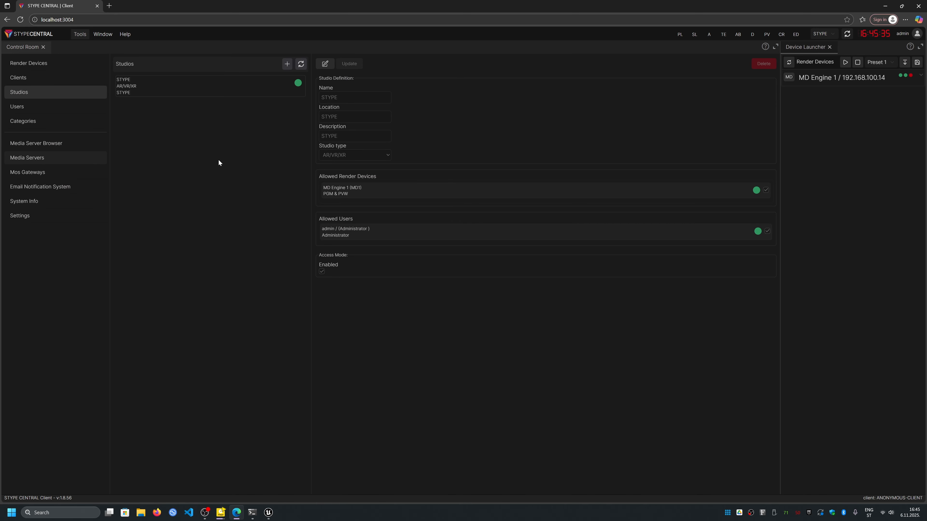
pyautogui.click(836, 81)
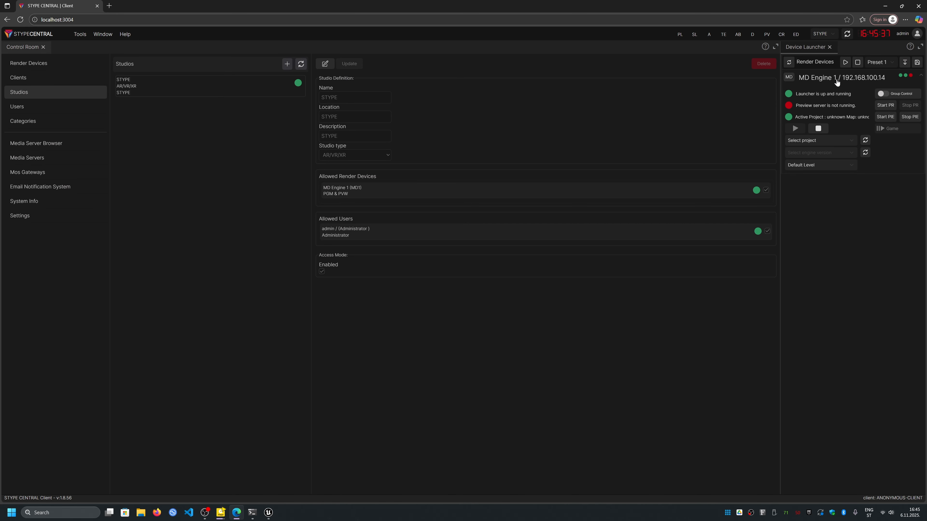
pyautogui.click(886, 106)
# Open the Playlist tool and dock it beside Control Room.
pyautogui.click(80, 34)
pyautogui.click(83, 48)
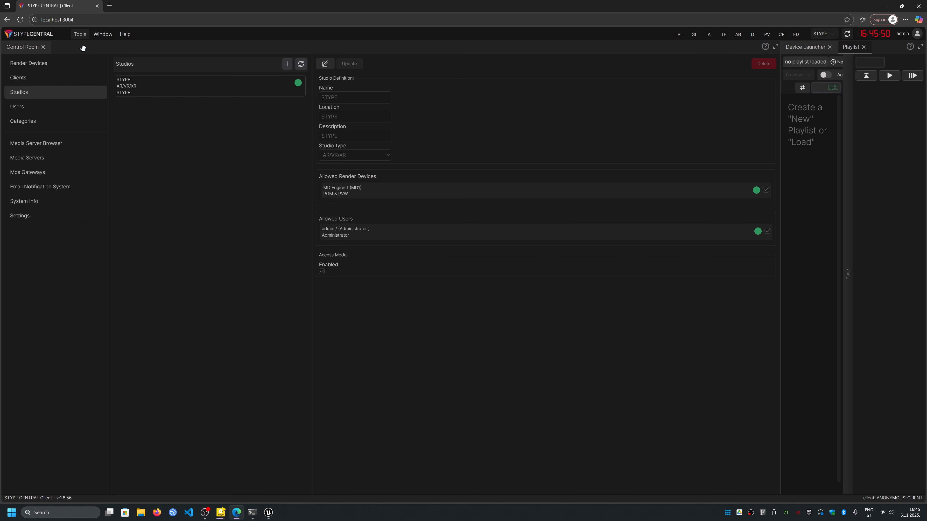
pyautogui.moveTo(851, 47); pyautogui.dragTo(88, 48)
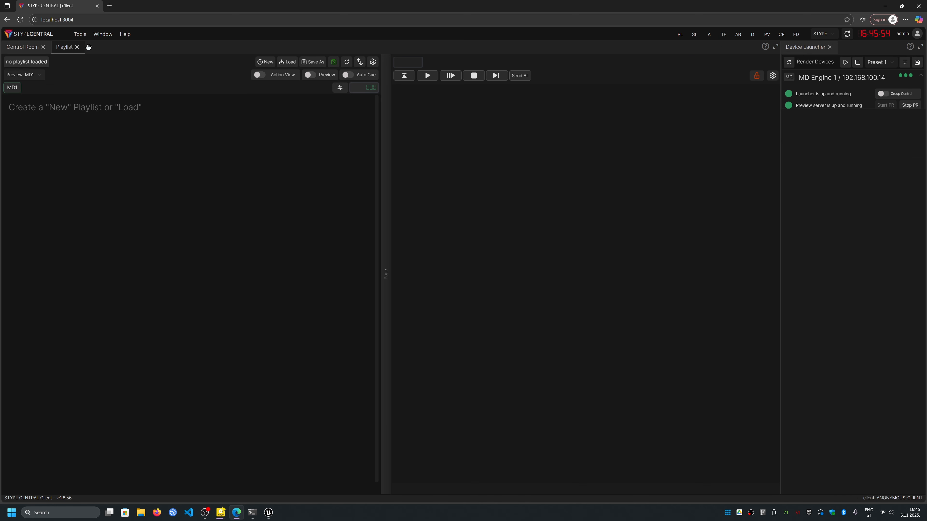
# Create a new playlist and import the Motion Design rundown Rundown1 from device MD1.
pyautogui.click(265, 62)
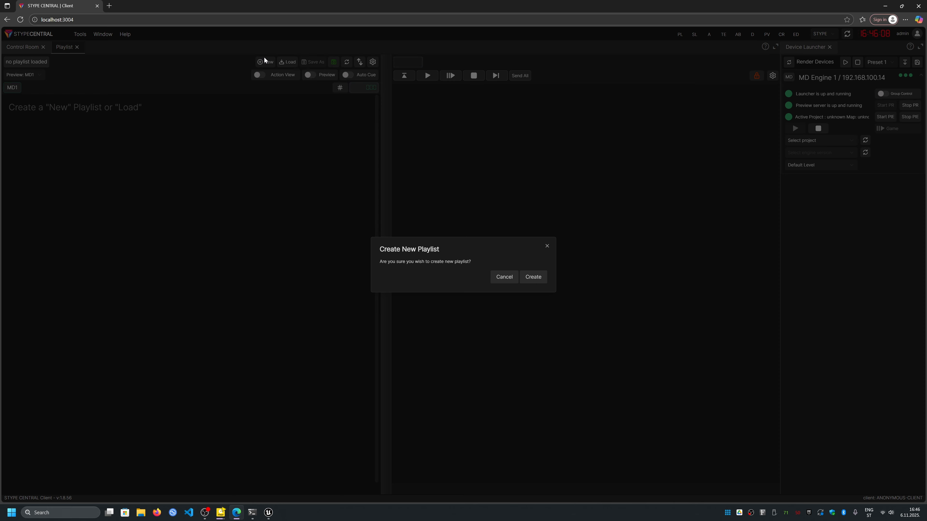
pyautogui.click(537, 277)
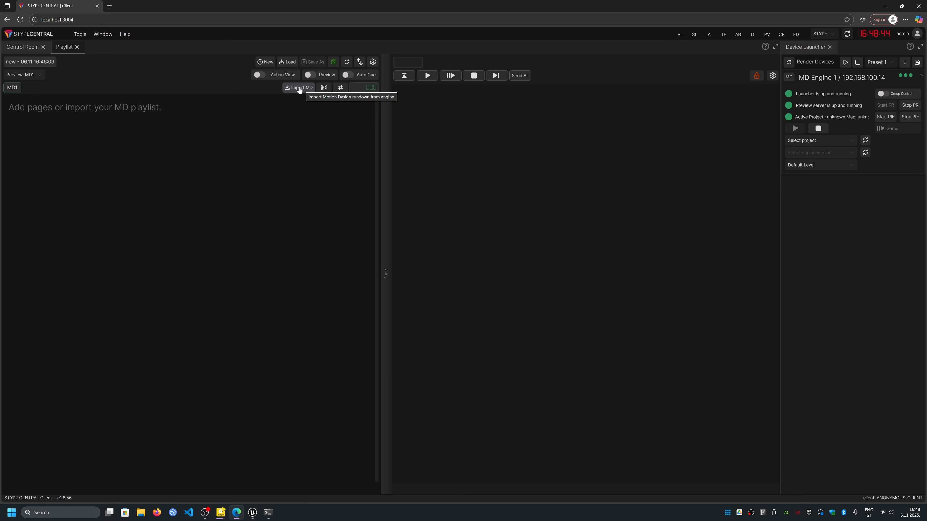
pyautogui.click(298, 88)
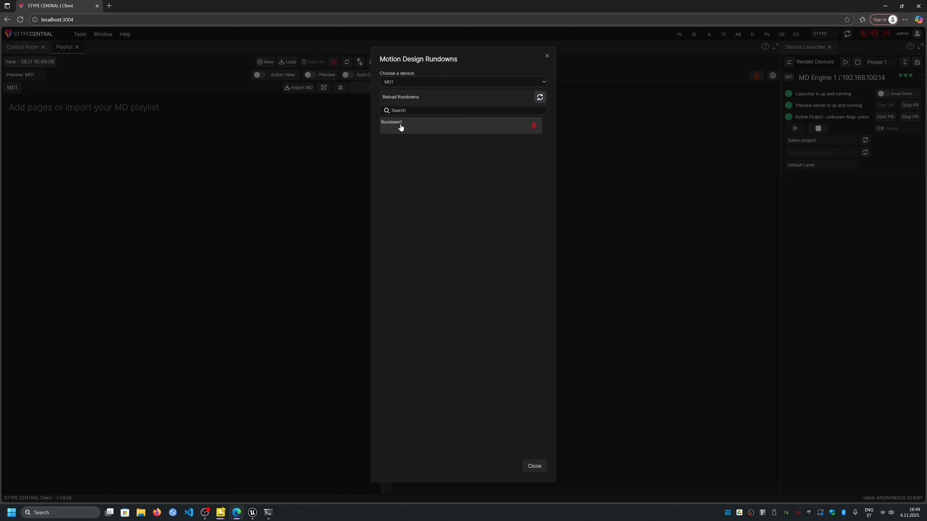
pyautogui.click(400, 124)
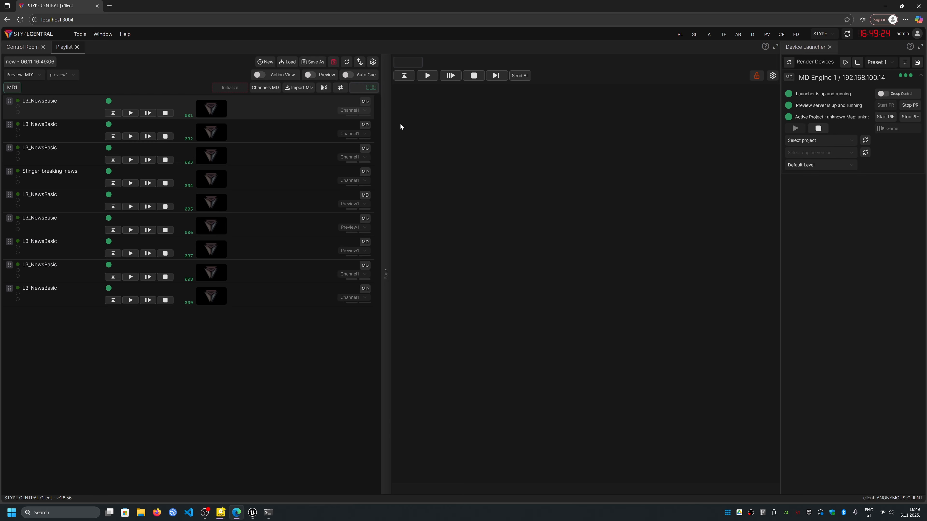
# Start the Channel1 and Preview1 channels from the Motion Design Channel Browser, after viewing their idle outputs in Unreal Engine's Broadcast window.
pyautogui.click(268, 89)
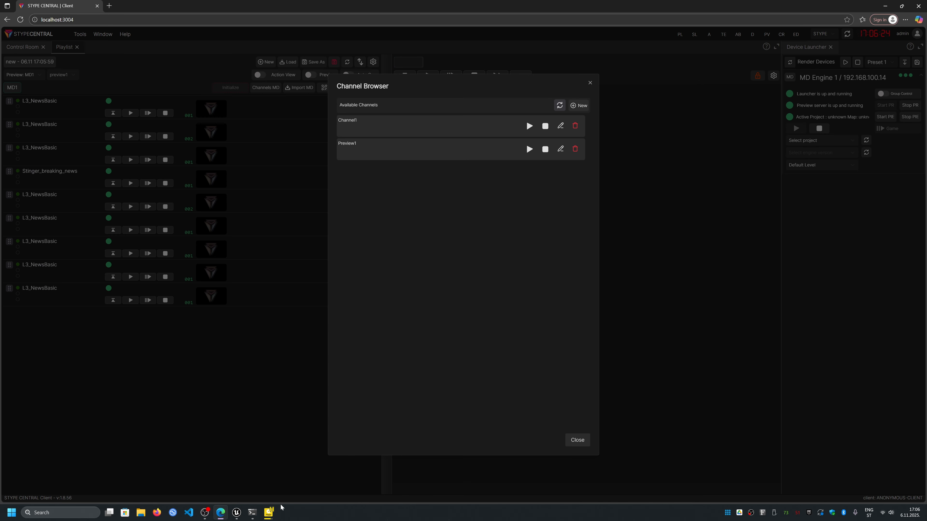
pyautogui.moveTo(236, 513)
pyautogui.click(288, 470)
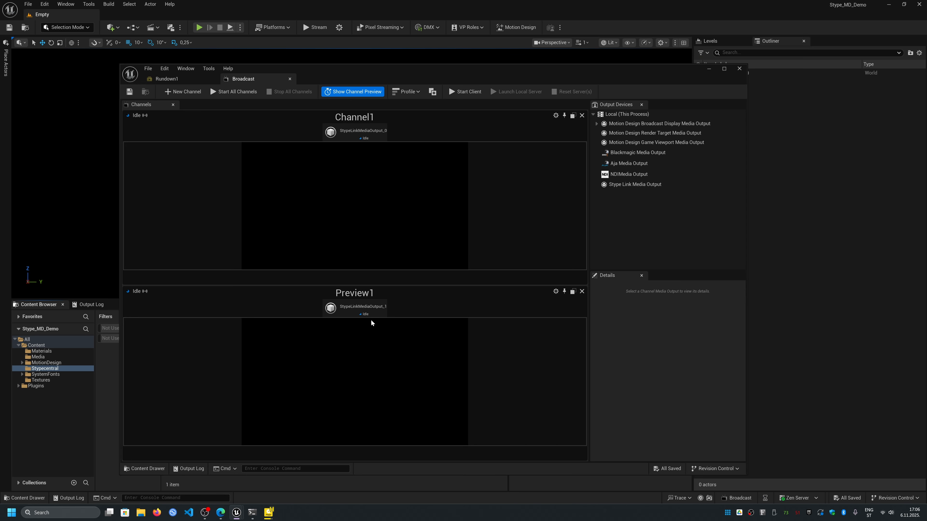
pyautogui.click(221, 512)
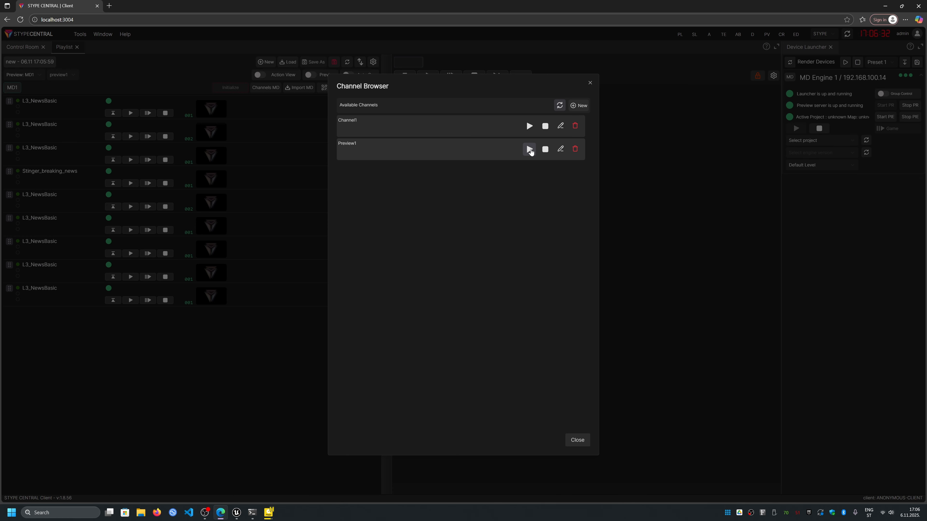
pyautogui.click(529, 149)
# Check both channels' status in Unreal Engine's Broadcast window, return to Stype Central and close the Channel Browser.
pyautogui.moveTo(237, 512)
pyautogui.click(288, 470)
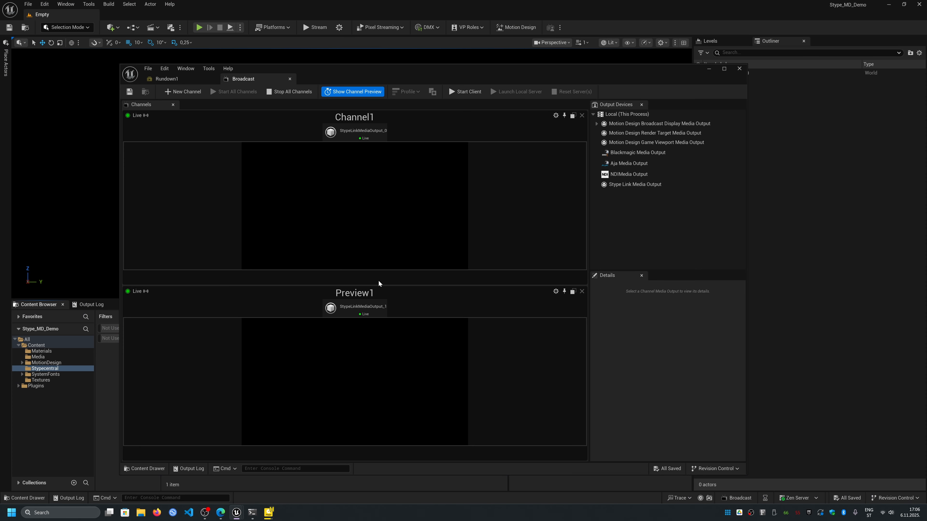
pyautogui.click(220, 512)
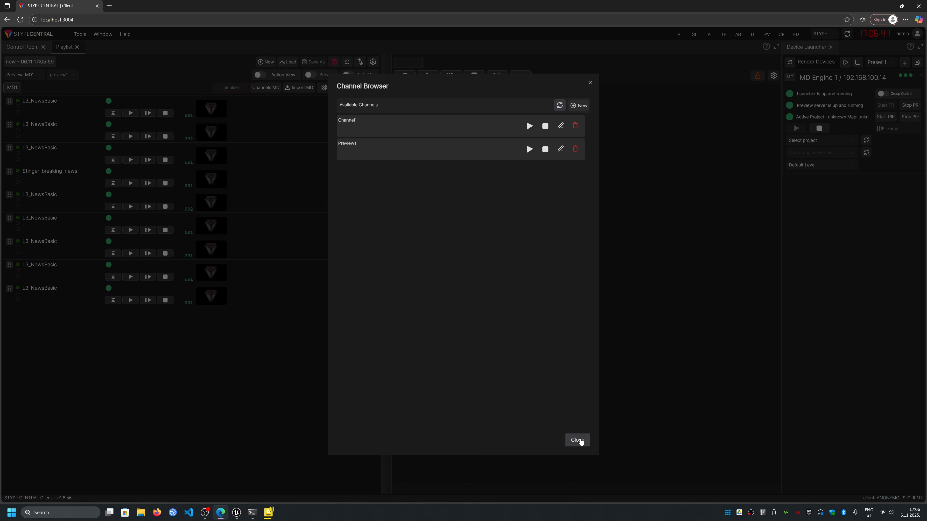
pyautogui.click(577, 439)
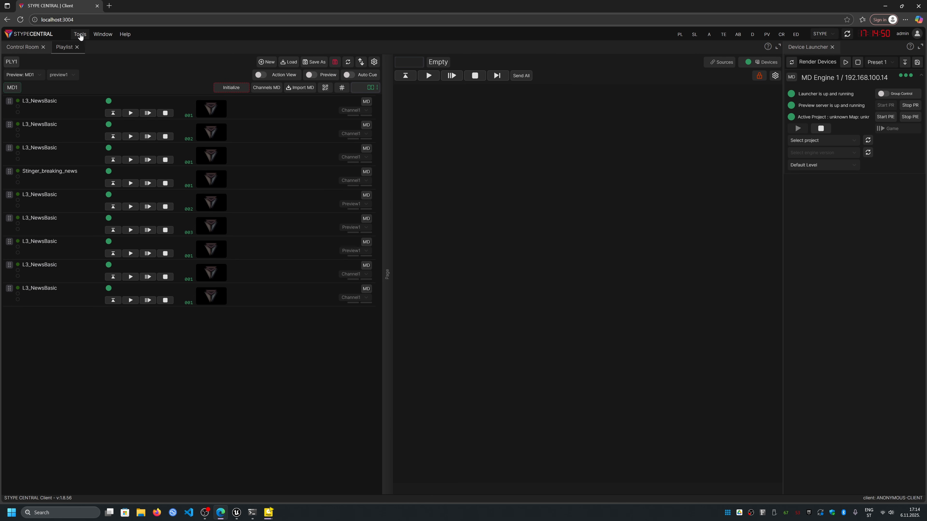
# Open the Preview tool and dock it above the Device Launcher.
pyautogui.click(80, 34)
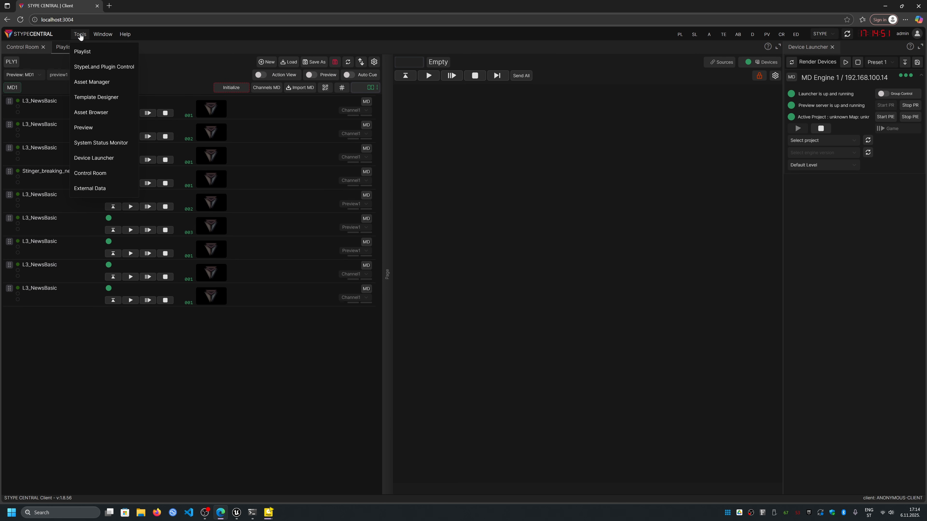
pyautogui.click(98, 124)
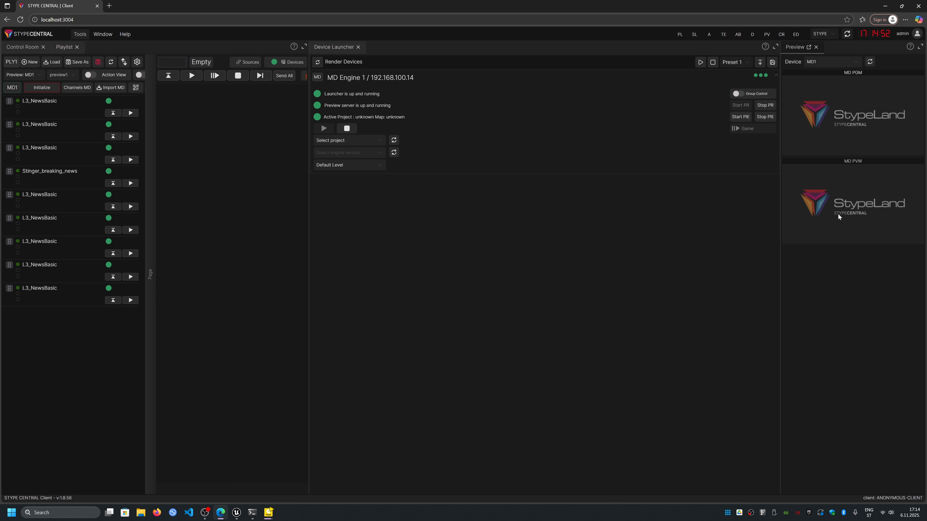
pyautogui.moveTo(797, 47); pyautogui.dragTo(415, 69)
# Start the MD PGM and MD PVW preview streams and narrow the Preview area to widen the playlist.
pyautogui.moveTo(677, 157)
pyautogui.click(685, 158)
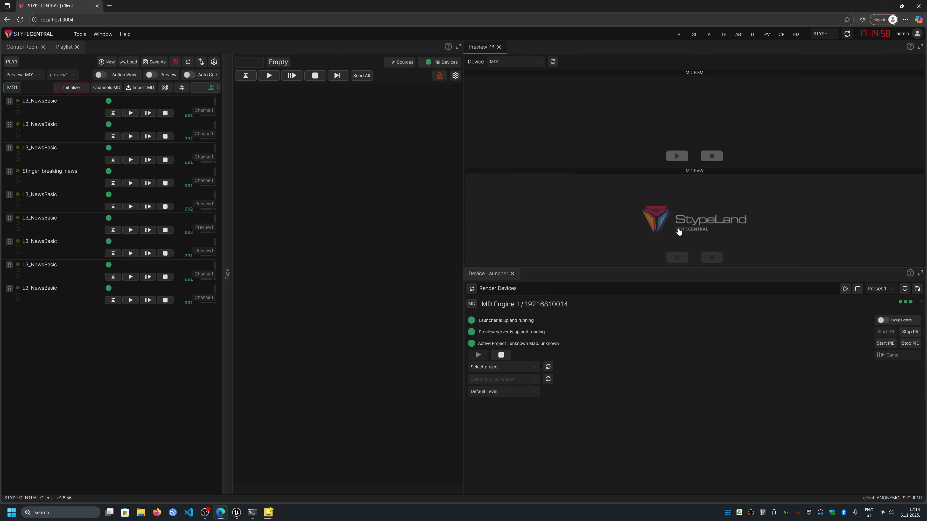
pyautogui.click(677, 257)
pyautogui.moveTo(464, 222); pyautogui.dragTo(750, 218)
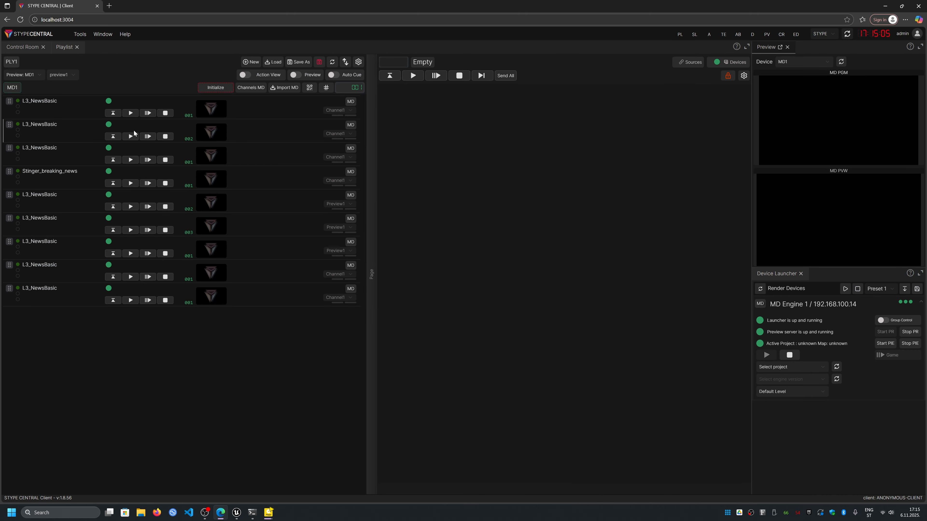
# Play and stop the first L3_NewsBasic page, and play the four pages below it, including Stinger_breaking_news.
pyautogui.click(131, 113)
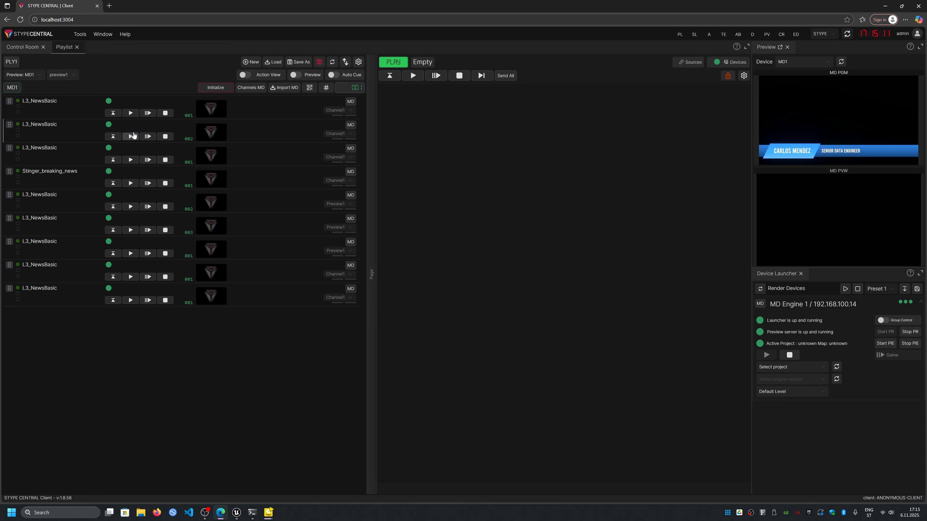
pyautogui.click(166, 113)
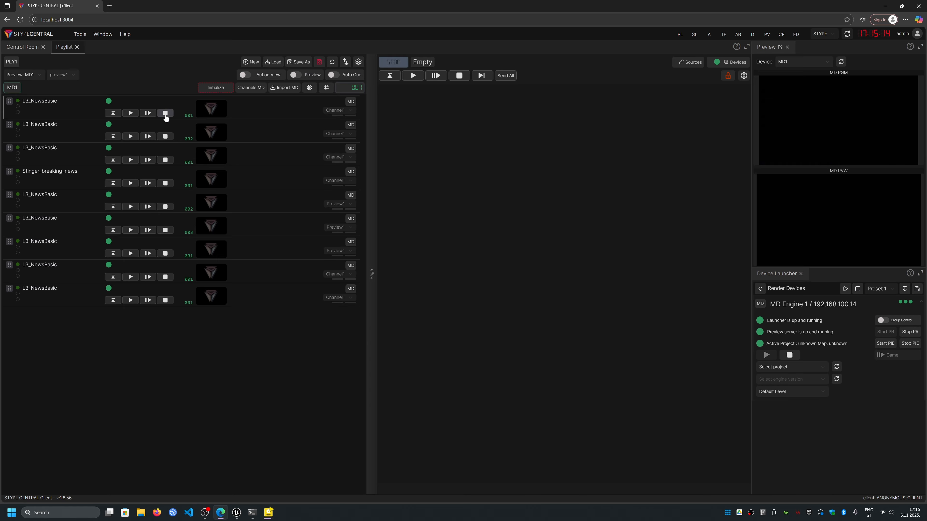
pyautogui.click(130, 137)
pyautogui.click(130, 161)
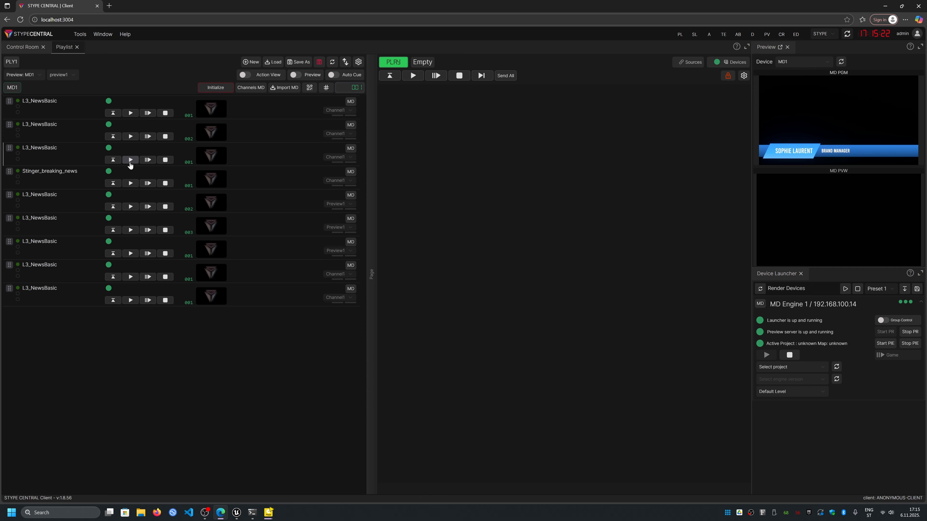
pyautogui.click(129, 185)
pyautogui.click(130, 207)
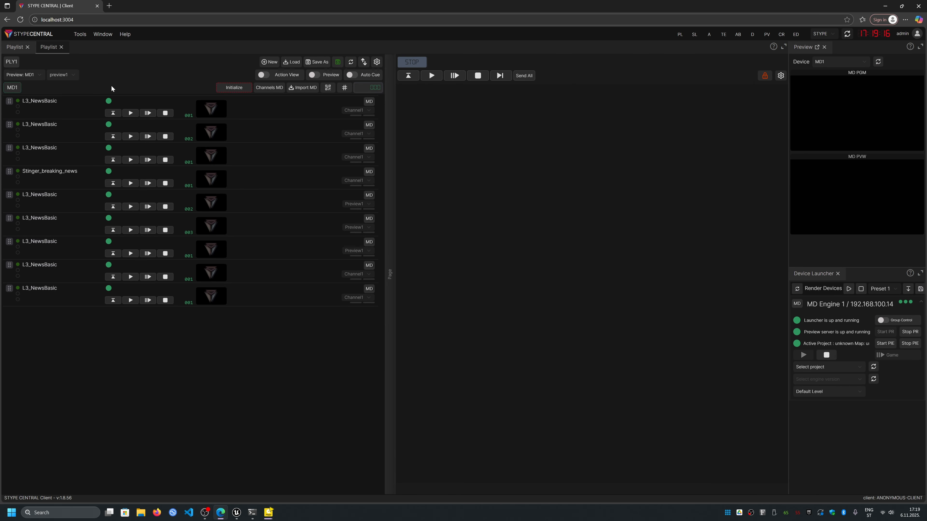
# Open the Asset Browser and select the L3_NewsBasic template.
pyautogui.click(76, 35)
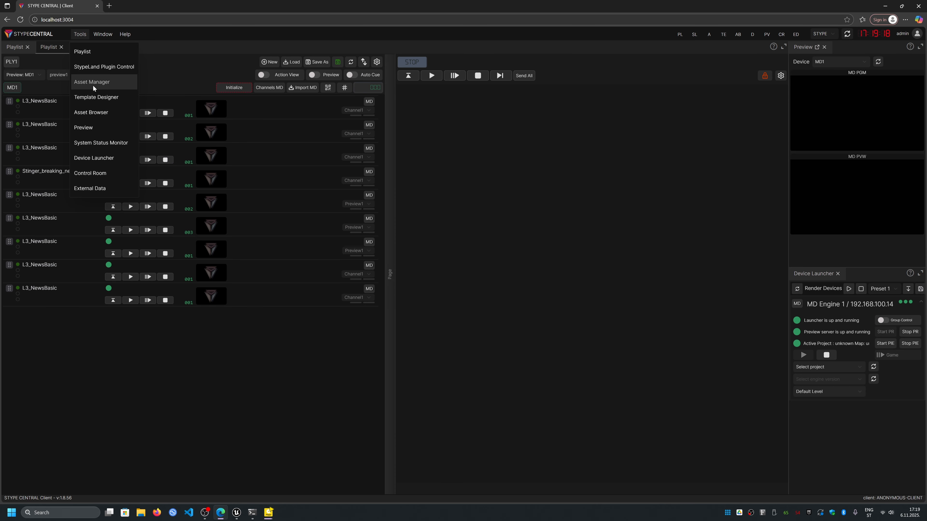
pyautogui.click(116, 112)
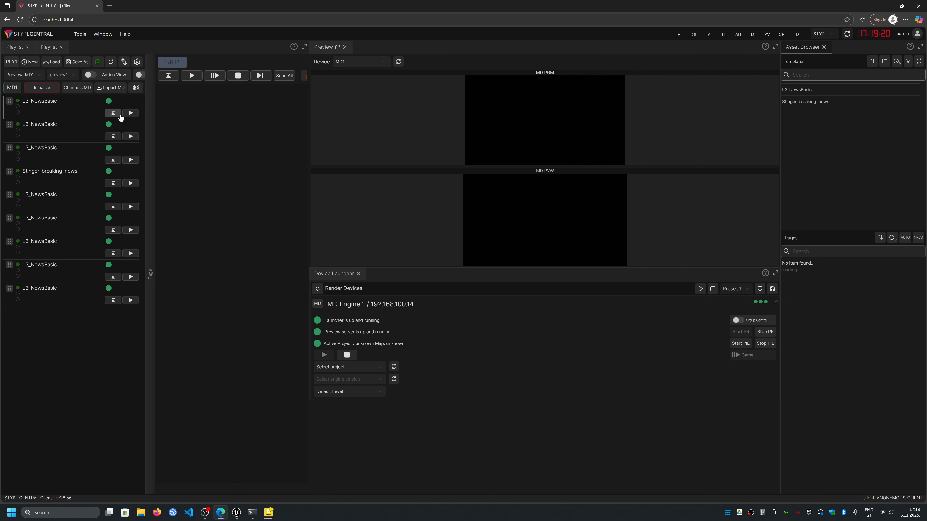
pyautogui.click(807, 93)
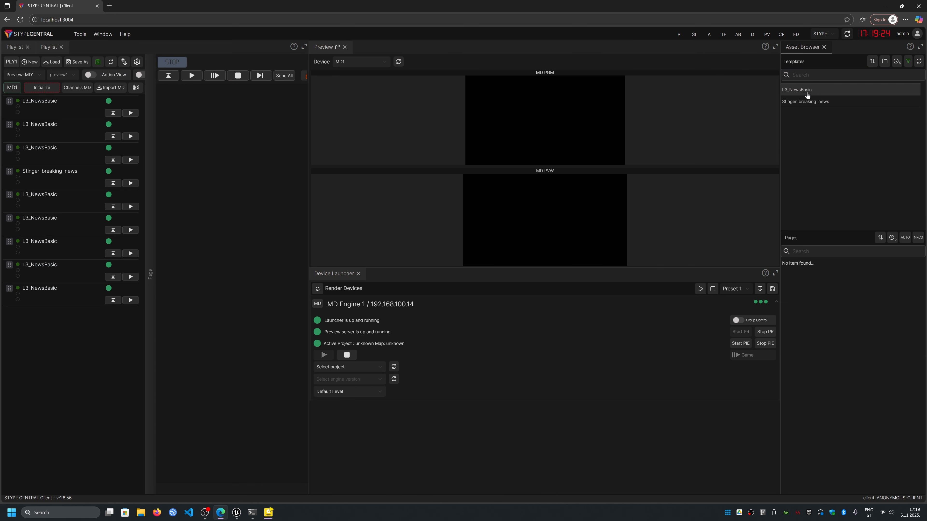
# Open the Template Designer and load the L3_NewsBasic template.
pyautogui.click(807, 100)
pyautogui.click(84, 36)
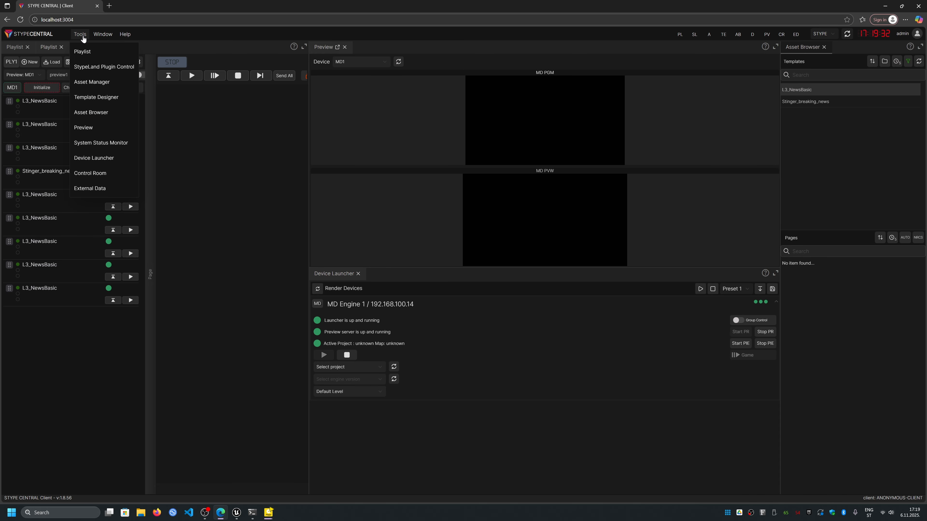
pyautogui.click(93, 94)
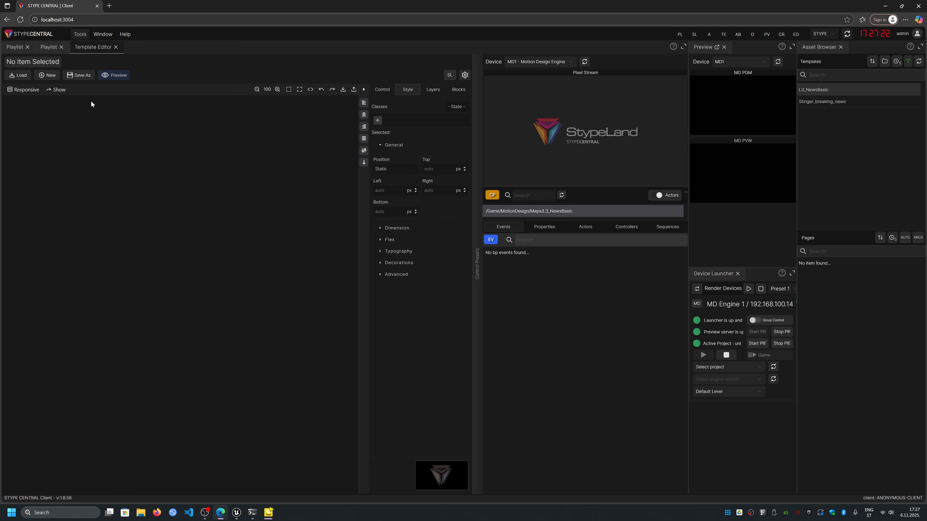
pyautogui.click(19, 75)
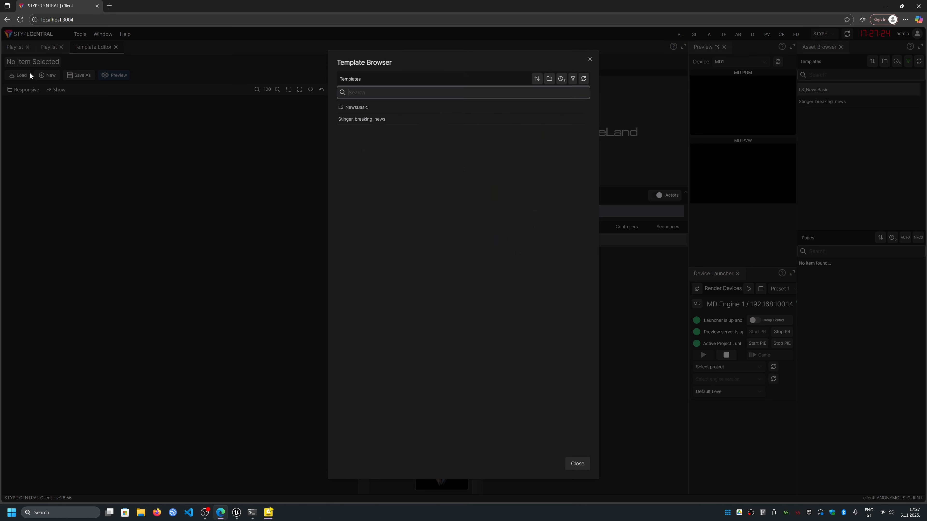
pyautogui.doubleClick(353, 107)
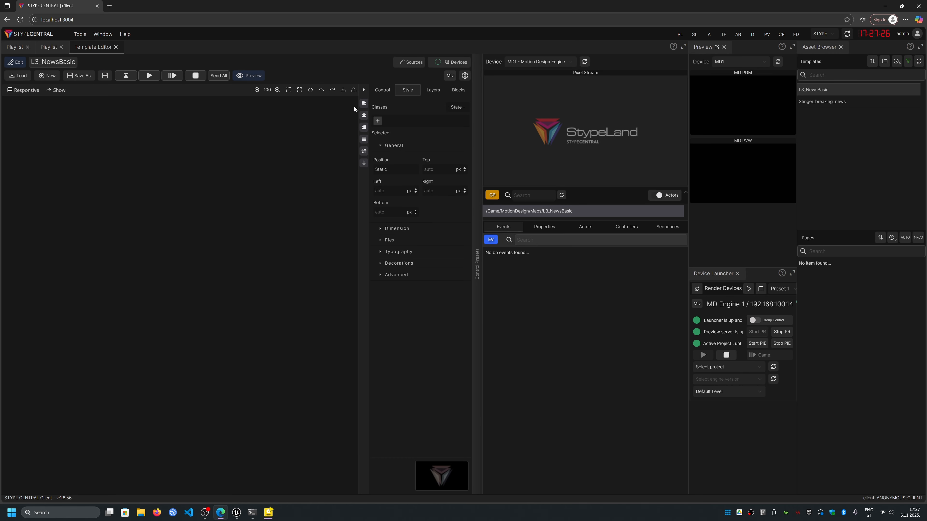
# Switch to the Unreal Editor, check the open L3_NewsBasic level against the recent levels, and return to Stype Central.
pyautogui.moveTo(235, 511)
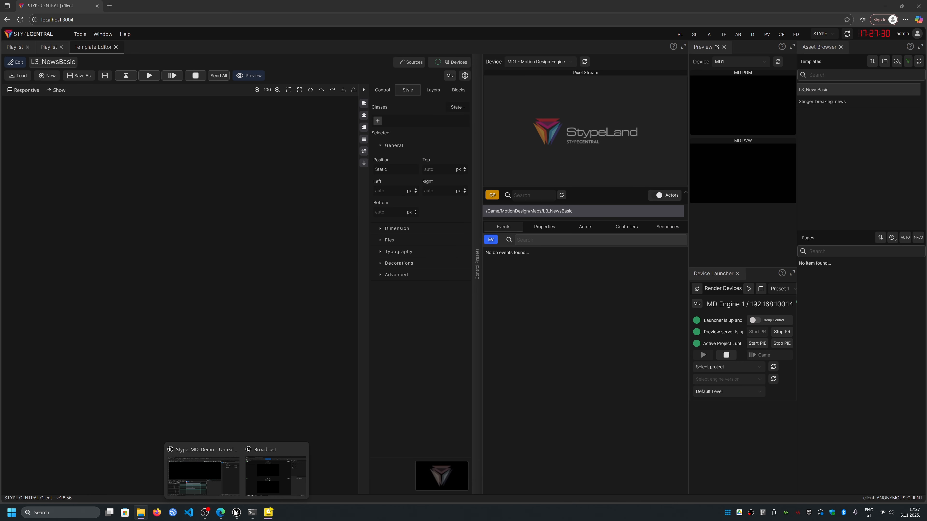
pyautogui.click(234, 487)
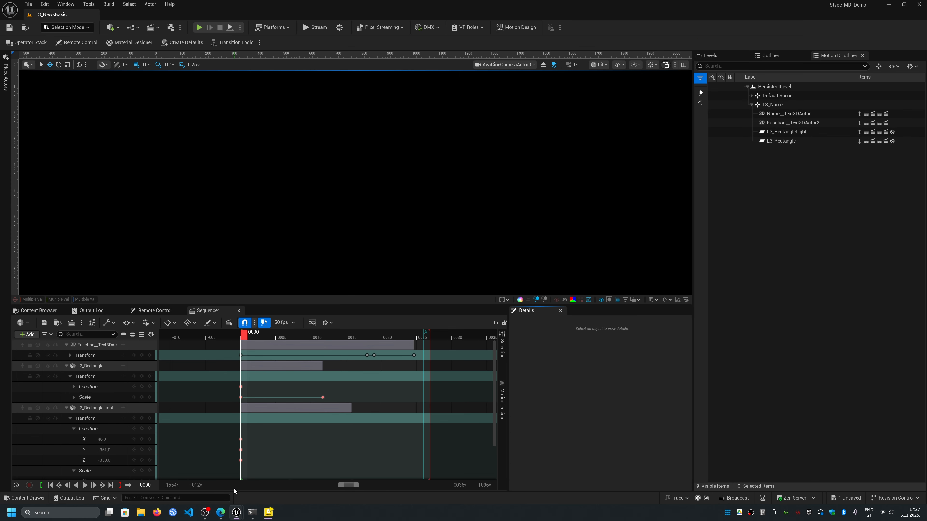
pyautogui.click(27, 4)
pyautogui.moveTo(53, 55)
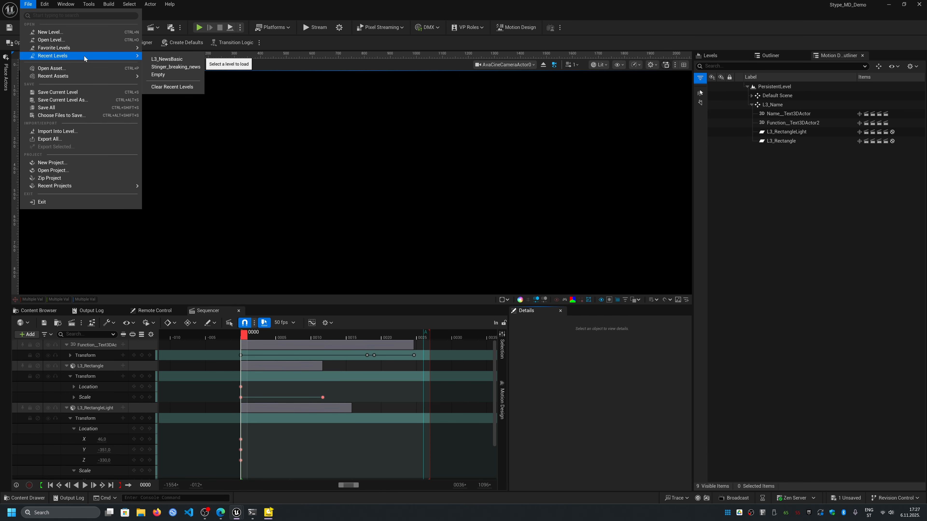
pyautogui.click(188, 64)
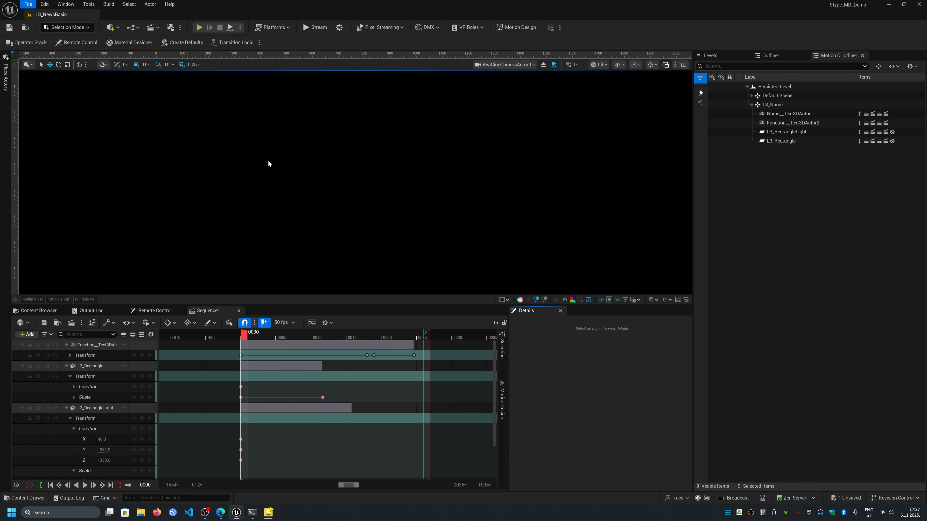
pyautogui.click(223, 516)
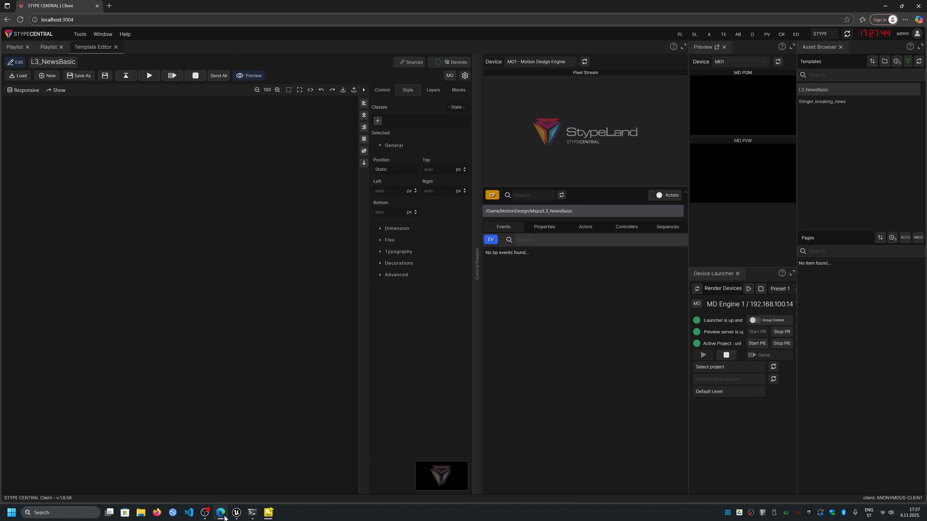
# Refresh the MD1 device, add its NAME, FUNCTION, MAIN_COLOR and HLIGHT_COLOR controllers to the L3_NewsBasic template, and save it.
pyautogui.click(587, 64)
pyautogui.click(615, 225)
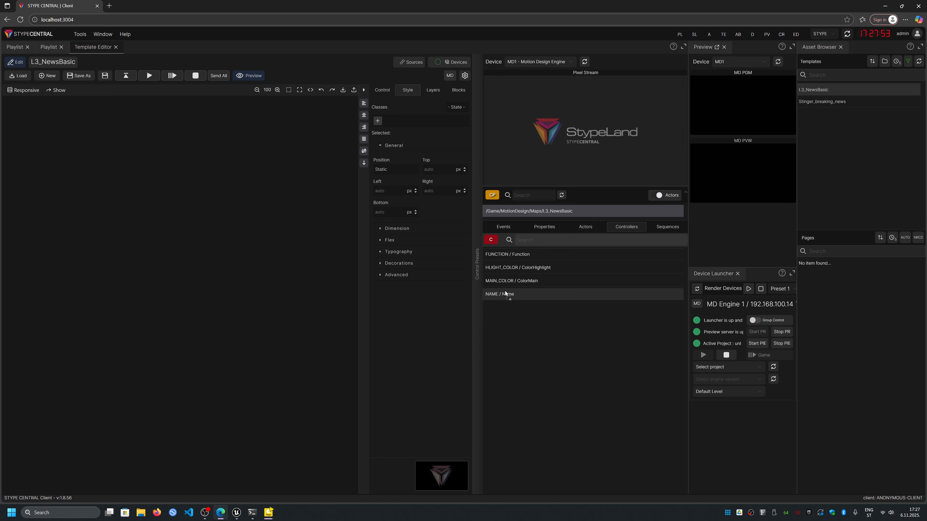
pyautogui.moveTo(504, 291); pyautogui.dragTo(218, 238)
pyautogui.moveTo(512, 248); pyautogui.dragTo(263, 244)
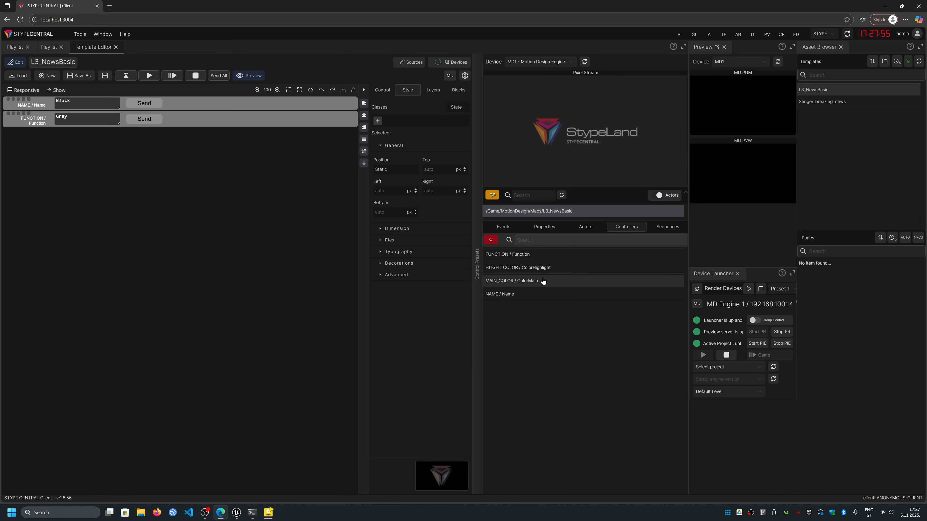
pyautogui.moveTo(543, 280); pyautogui.dragTo(286, 271)
pyautogui.moveTo(498, 273); pyautogui.dragTo(263, 270)
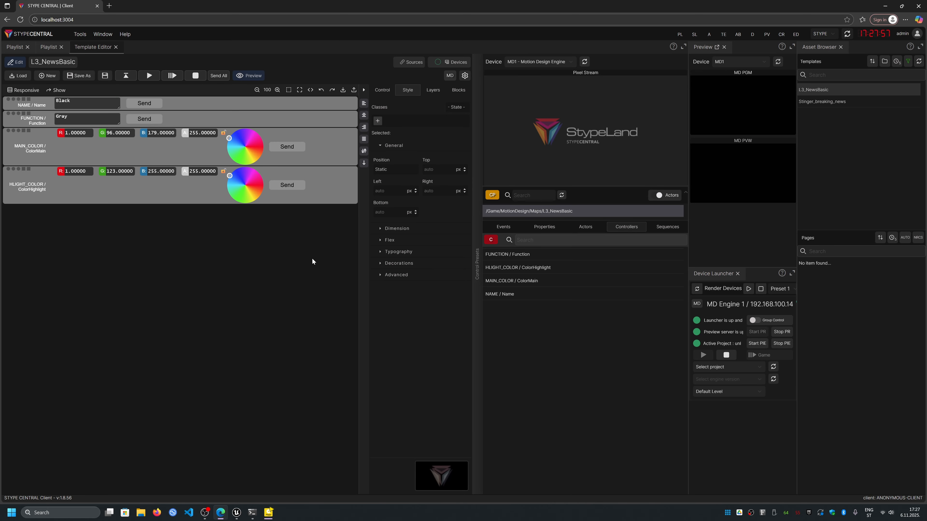
pyautogui.click(104, 76)
# Create a new playlist and add two pages from the L3_NewsBasic template.
pyautogui.click(48, 46)
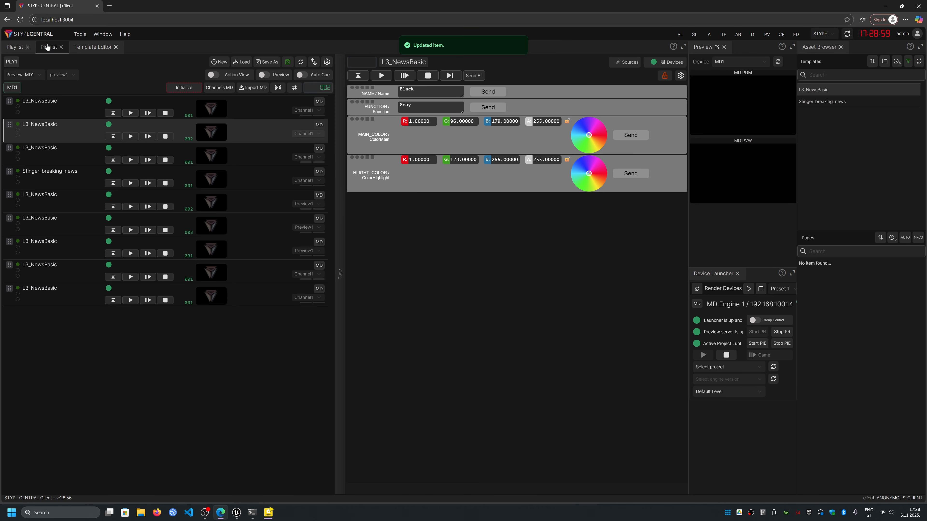
pyautogui.click(56, 156)
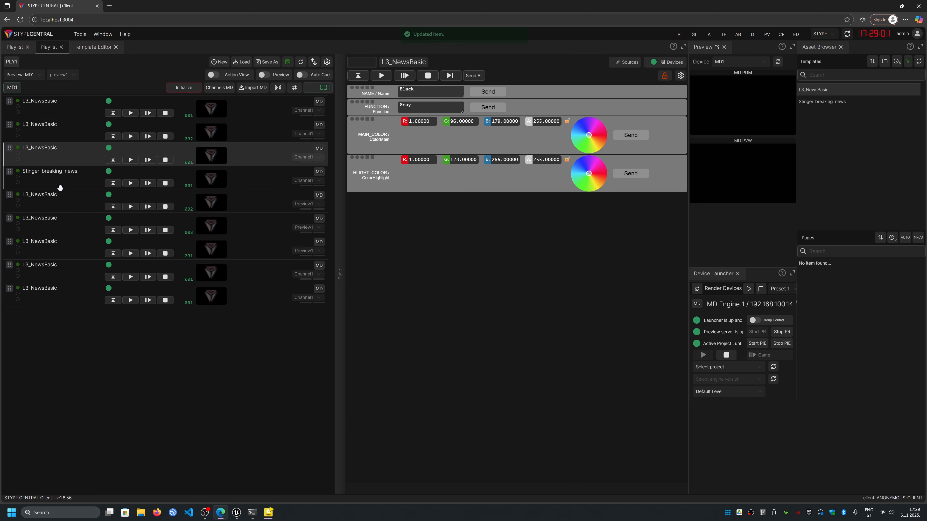
pyautogui.click(61, 208)
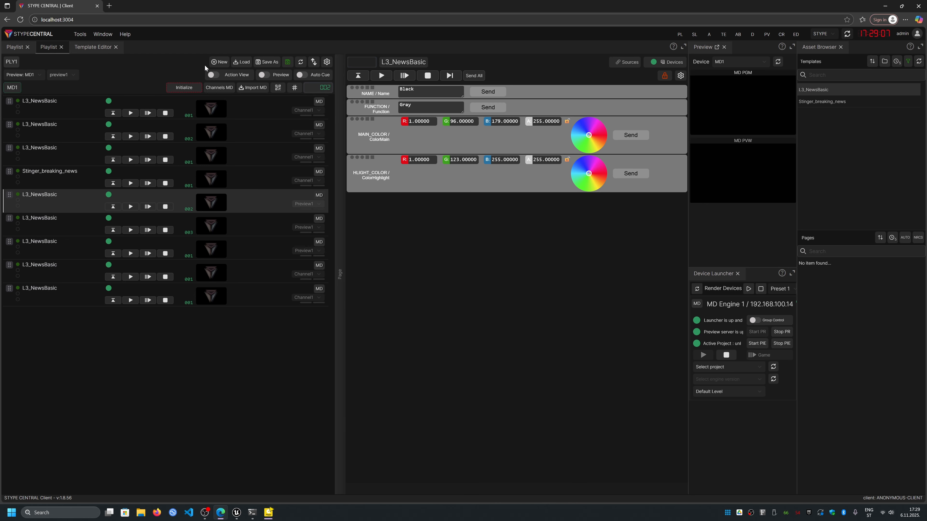
pyautogui.click(220, 62)
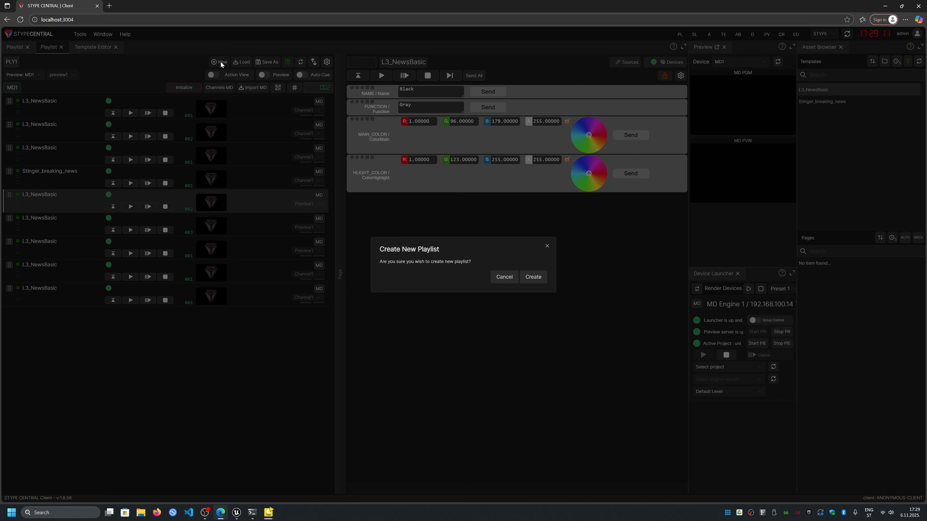
pyautogui.click(533, 278)
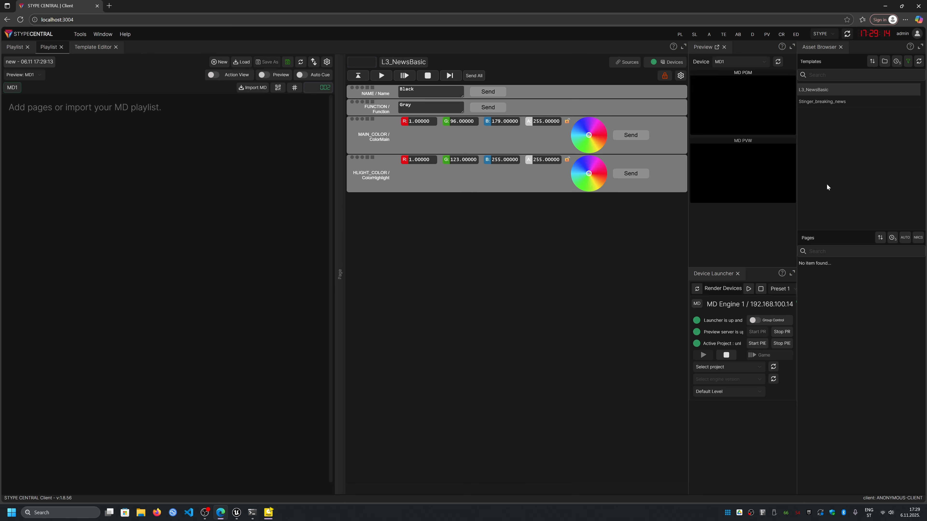
pyautogui.moveTo(824, 90); pyautogui.dragTo(229, 139)
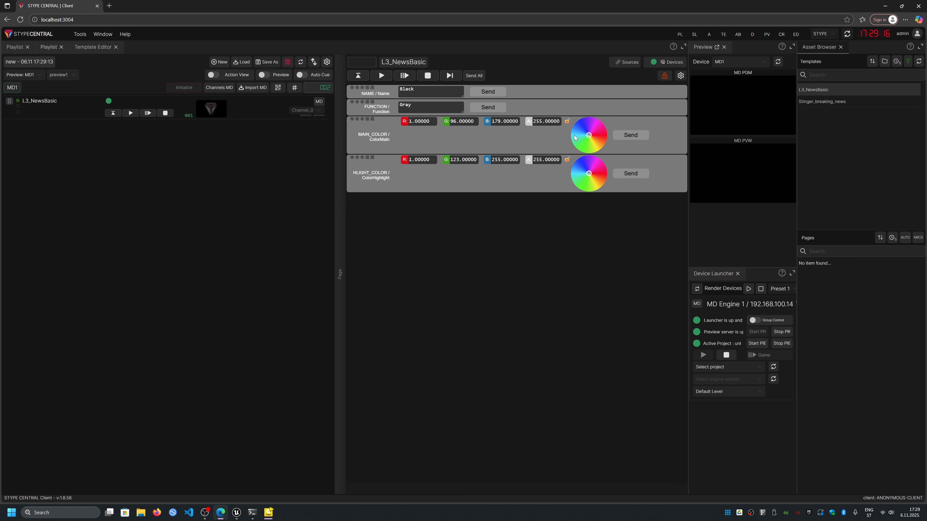
pyautogui.moveTo(813, 89); pyautogui.dragTo(205, 187)
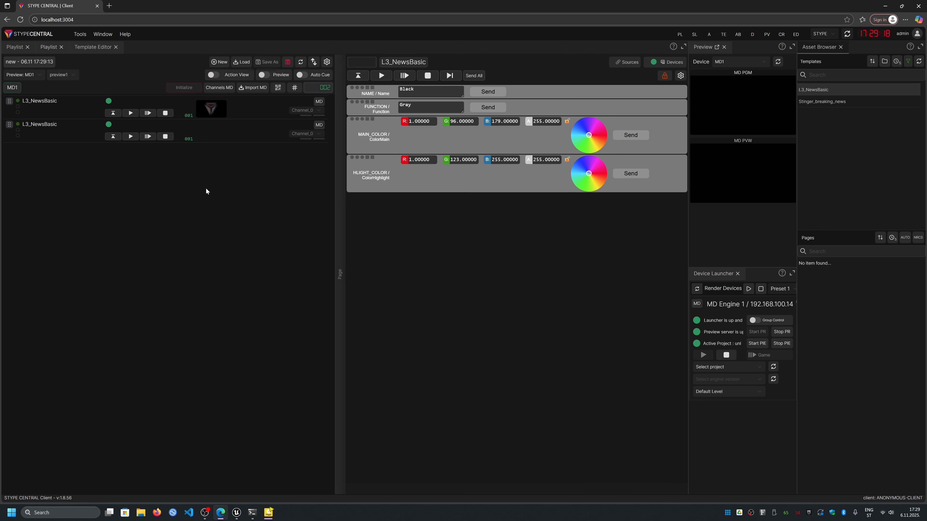
# Set the first page's Name text to NAME1 and its Function text to FUN1.
pyautogui.click(164, 106)
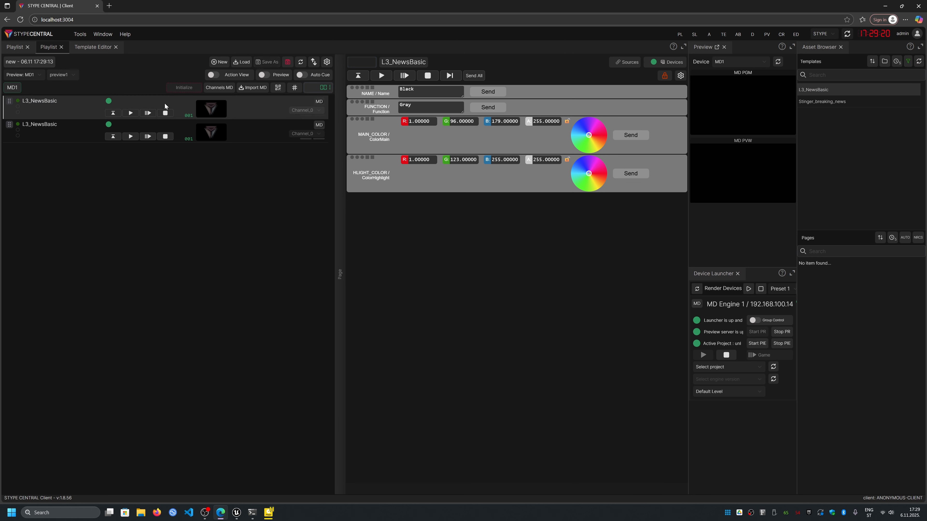
pyautogui.moveTo(417, 91); pyautogui.dragTo(372, 93)
pyautogui.write('NAM')
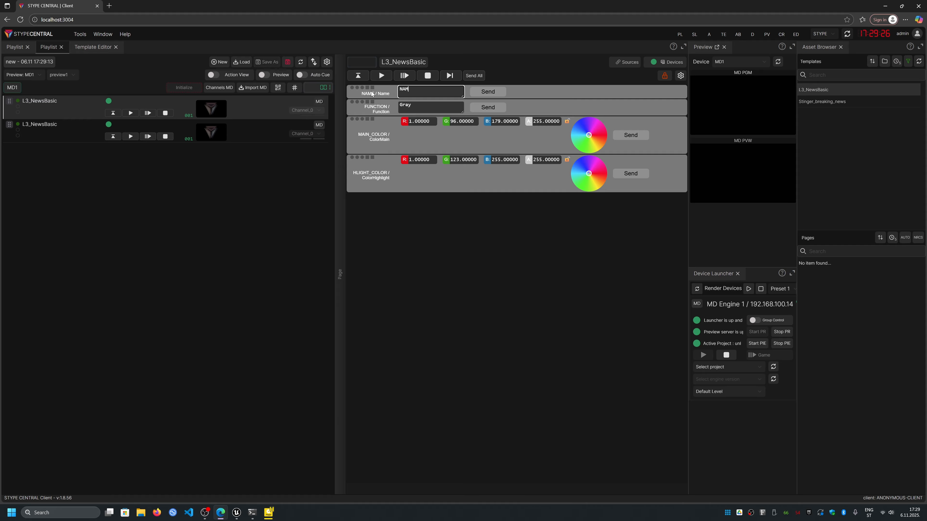
pyautogui.write('E1')
pyautogui.moveTo(420, 106); pyautogui.dragTo(351, 105)
pyautogui.write('FUN')
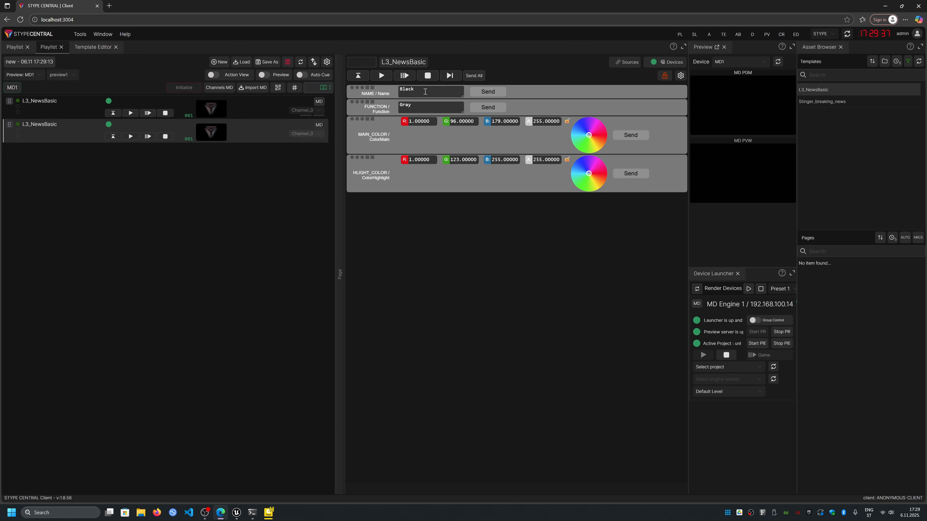
# Set the second page's Name text to NAME2 and its Function text to FUN2.
pyautogui.moveTo(419, 90); pyautogui.dragTo(342, 86)
pyautogui.write('NAME2')
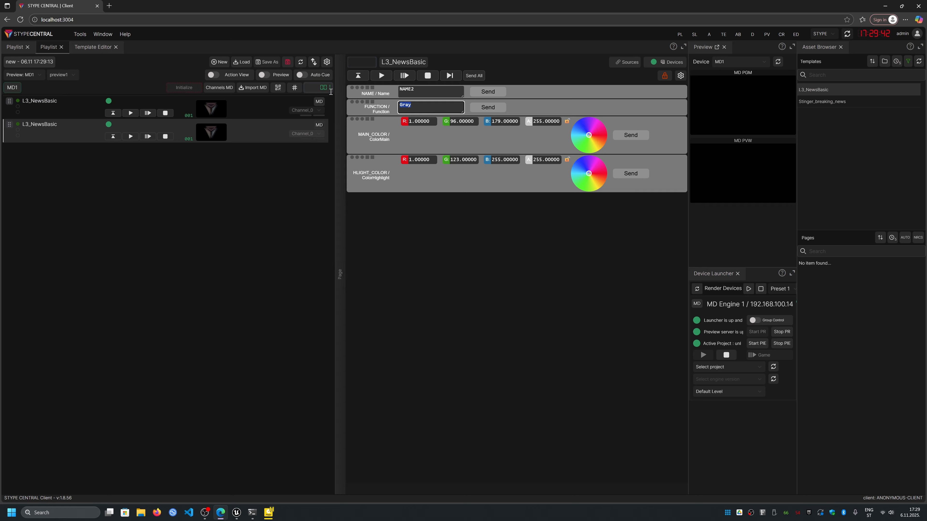
pyautogui.write('FUN2')
# Assign both L3_NewsBasic pages to Channel1.
pyautogui.click(303, 111)
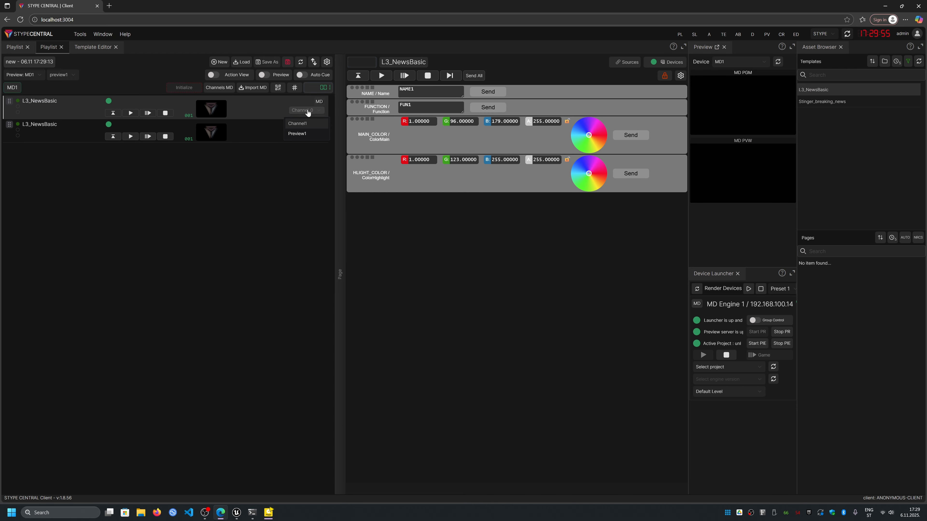
pyautogui.click(302, 128)
pyautogui.click(302, 134)
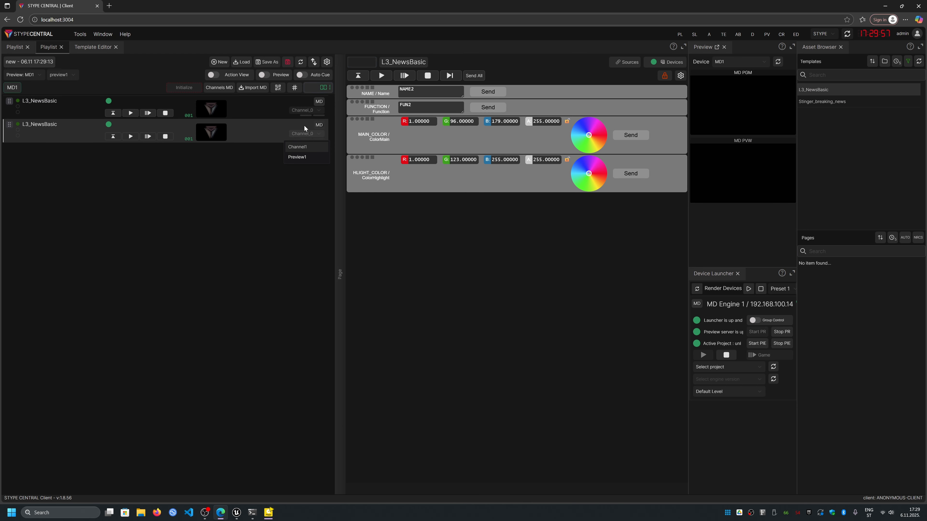
pyautogui.click(305, 111)
pyautogui.click(304, 123)
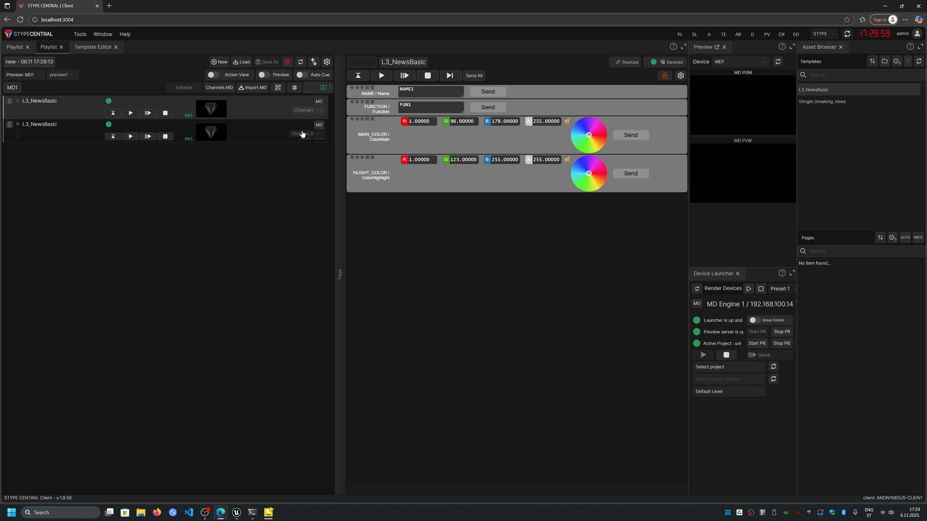
pyautogui.click(302, 133)
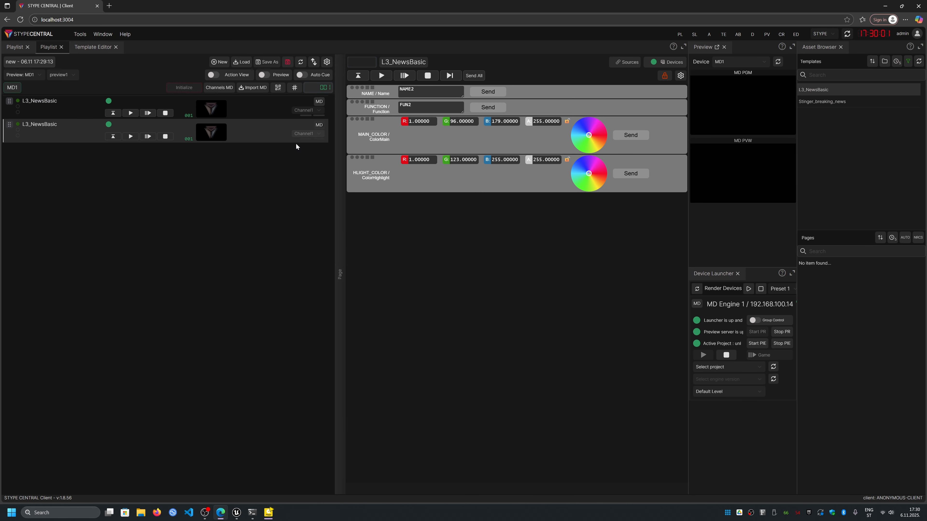
# Save the playlist as "sc play" and initialize it on the MD engines.
pyautogui.click(287, 63)
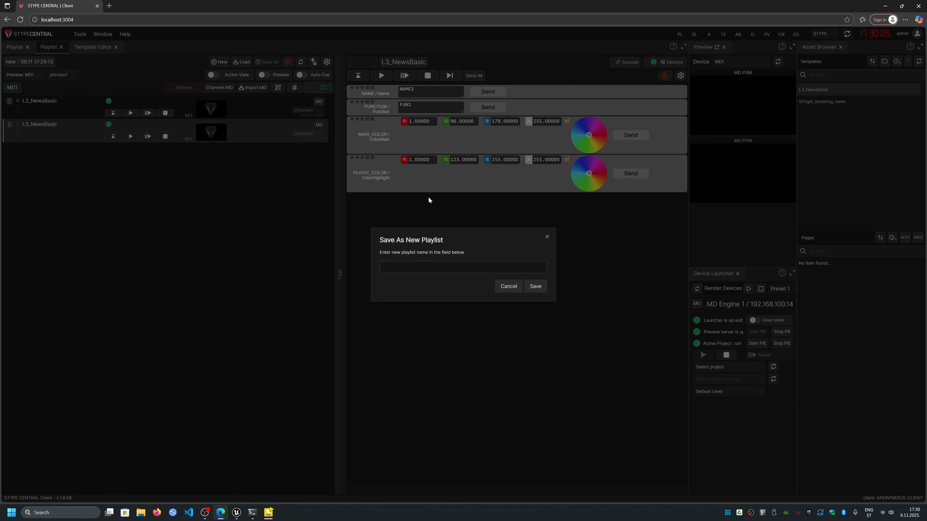
pyautogui.write('sc play')
pyautogui.press('Return')
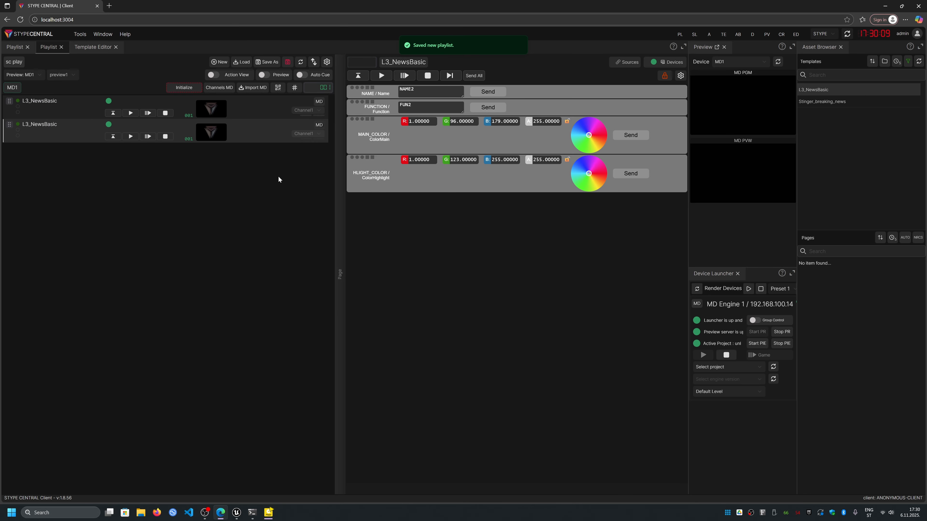
pyautogui.click(182, 87)
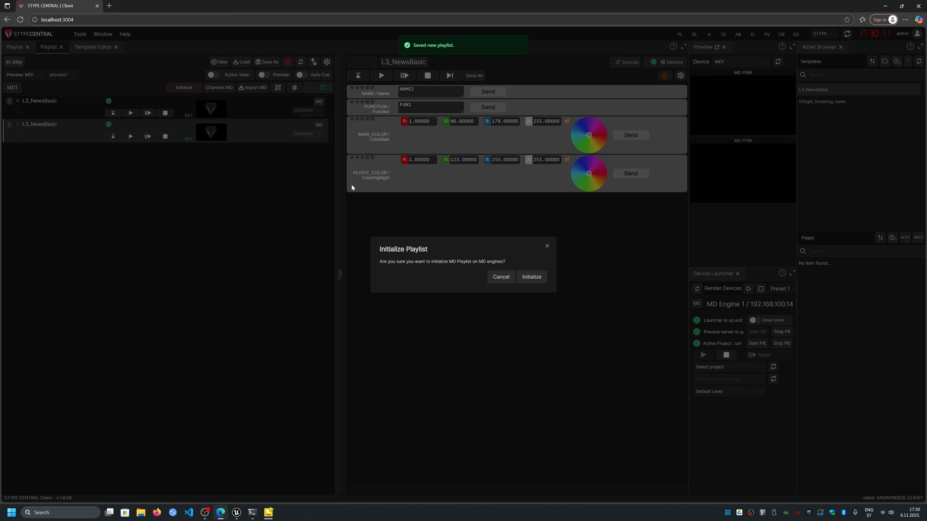
pyautogui.click(524, 278)
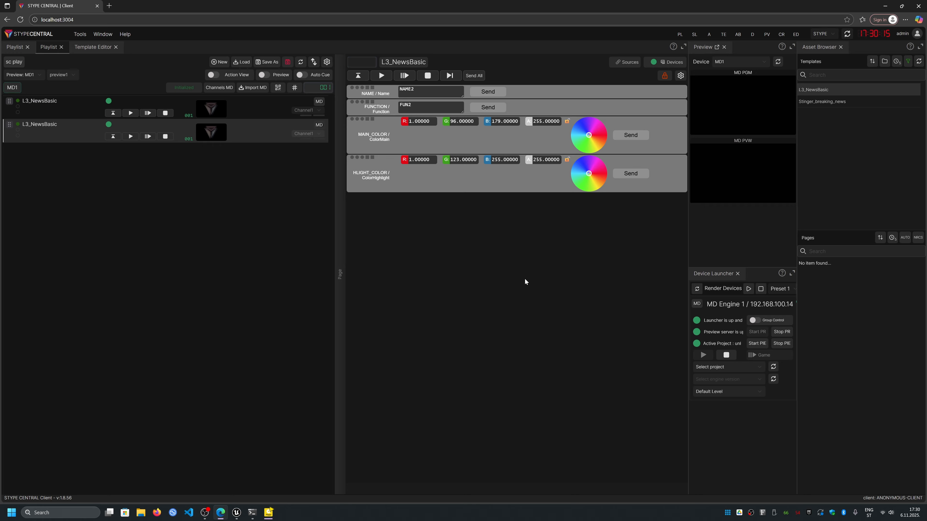
# Cue and play the first L3_NewsBasic page, and alternate playout between the second and first pages, ending on the second.
pyautogui.click(113, 114)
pyautogui.click(130, 113)
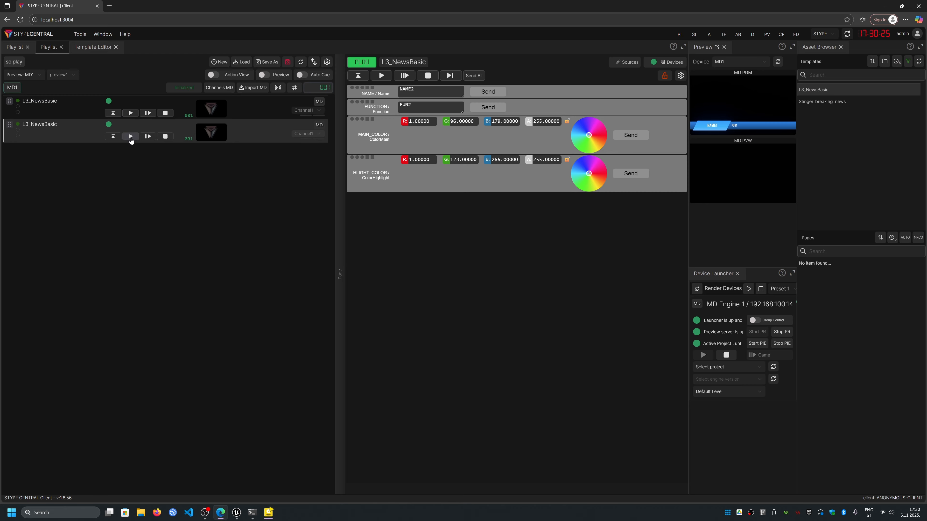
pyautogui.click(130, 137)
pyautogui.click(130, 113)
pyautogui.click(130, 137)
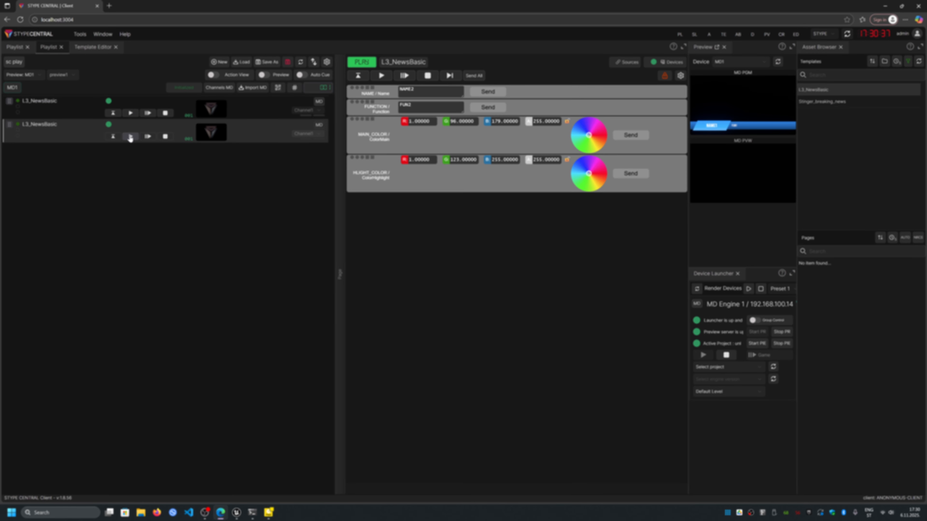